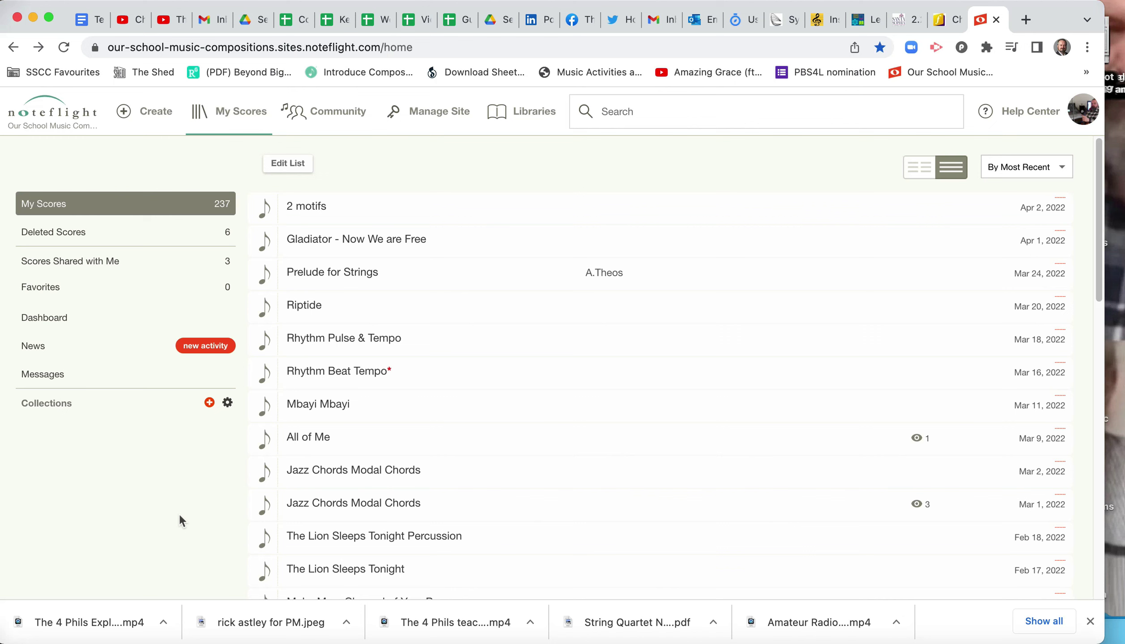
Step: Create a new blank score from the Piano and Vocal template
left_click(192, 115)
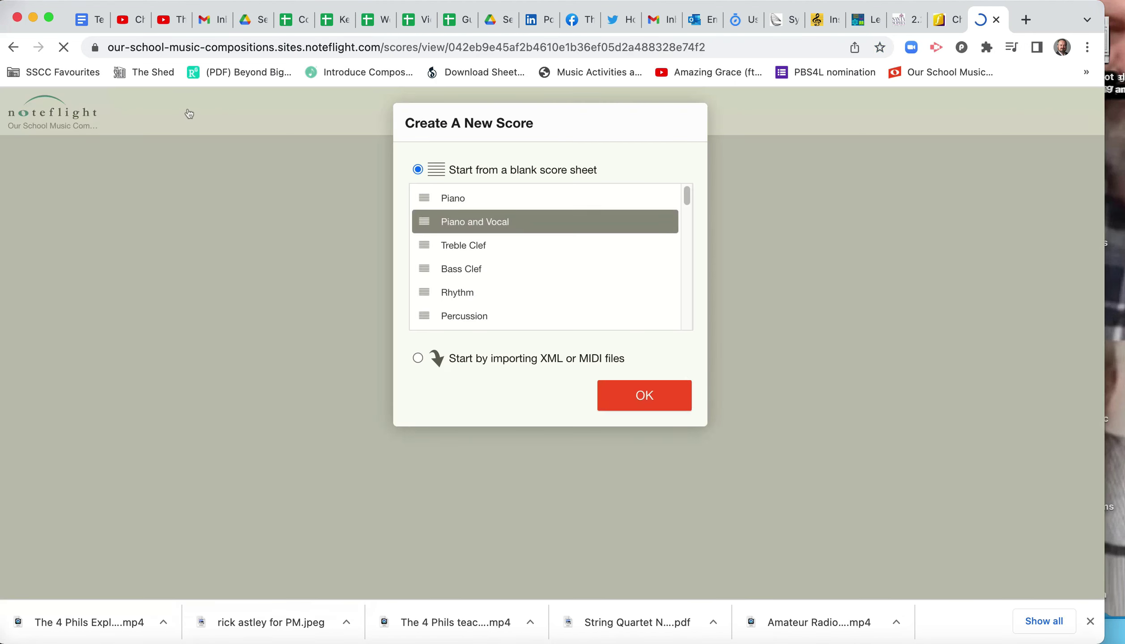
left_click(486, 264)
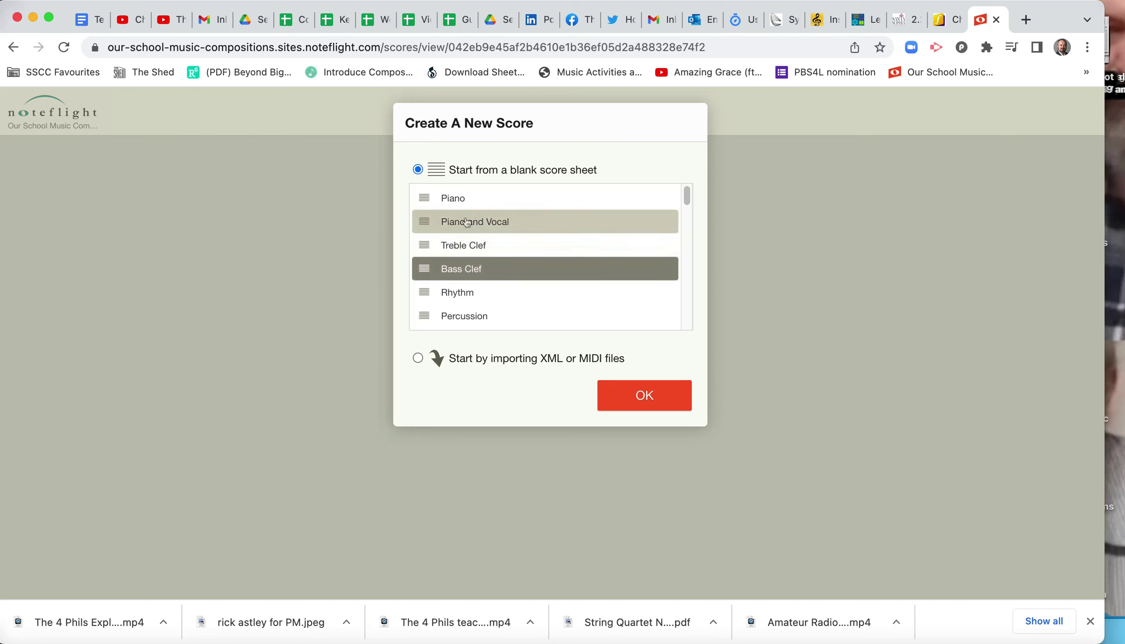
left_click(466, 222)
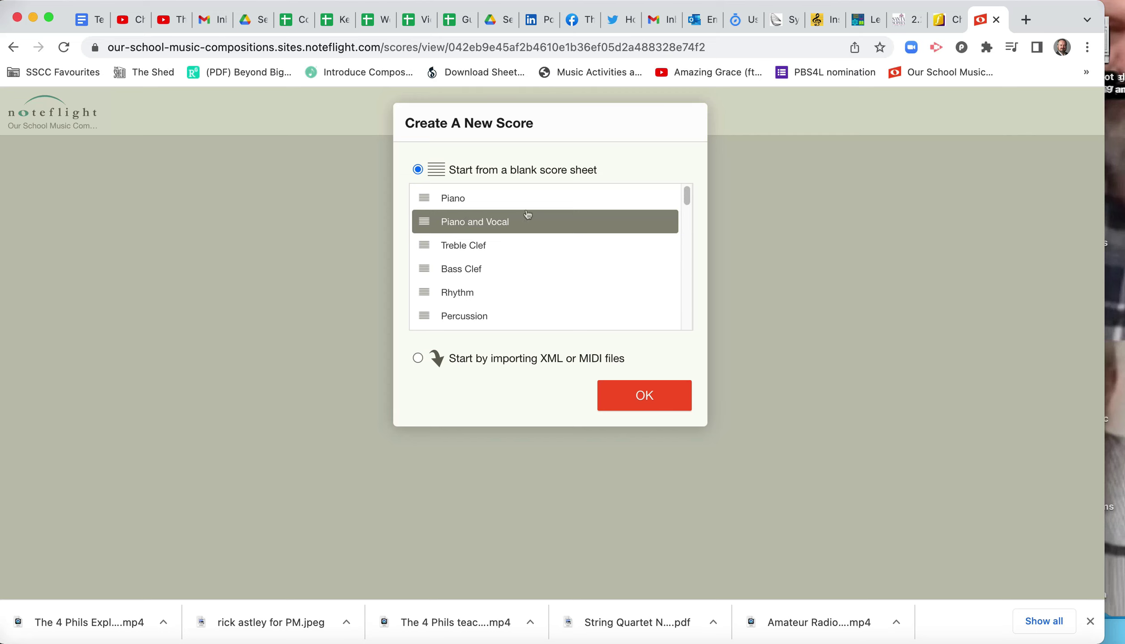
left_click(653, 396)
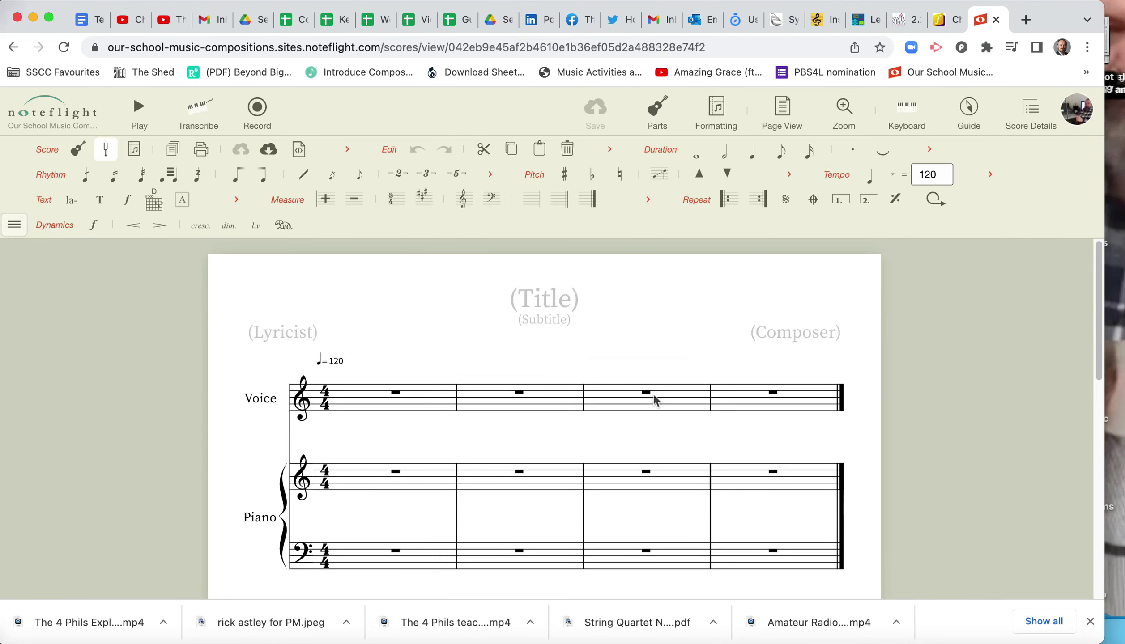
Step: Enter 'G Major Chord Progression' as the score title
left_click(567, 307)
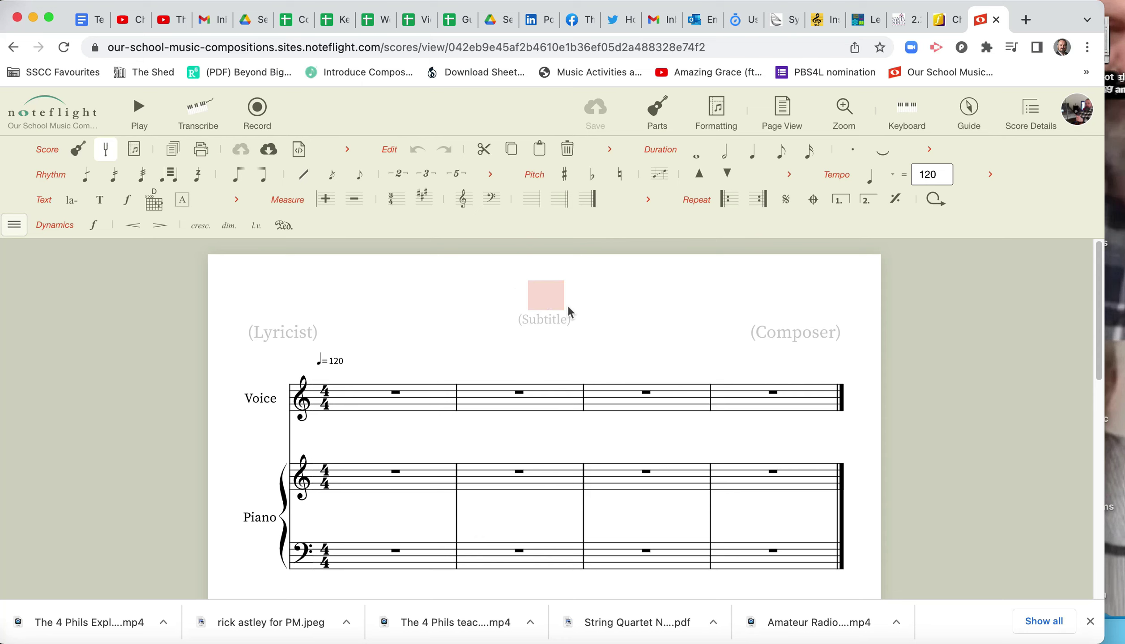
type("G ")
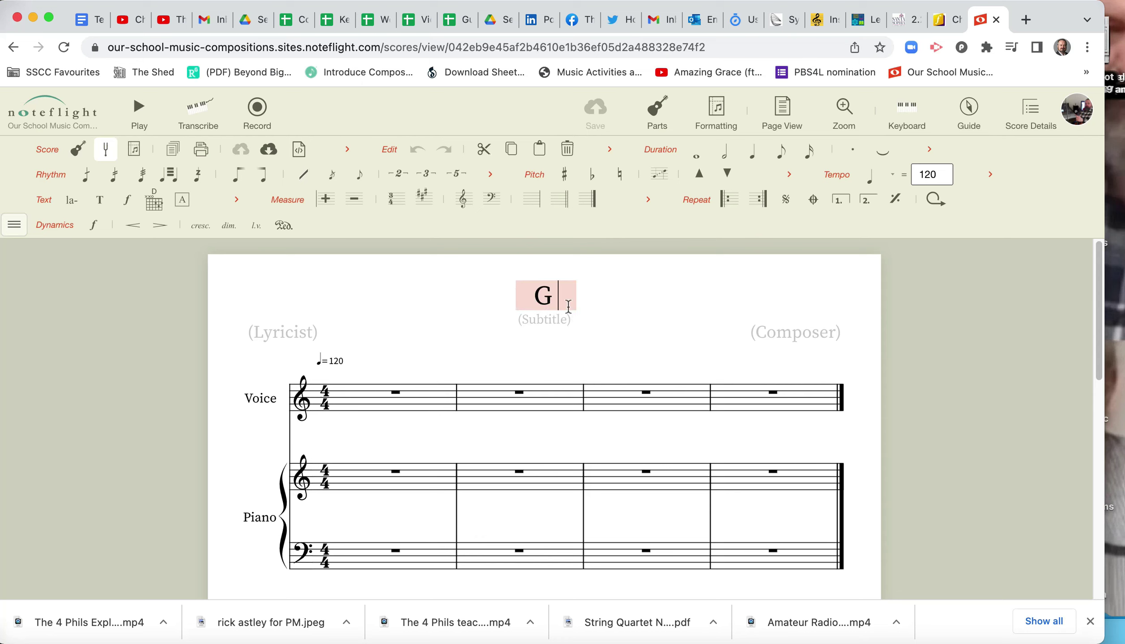
type("Major ")
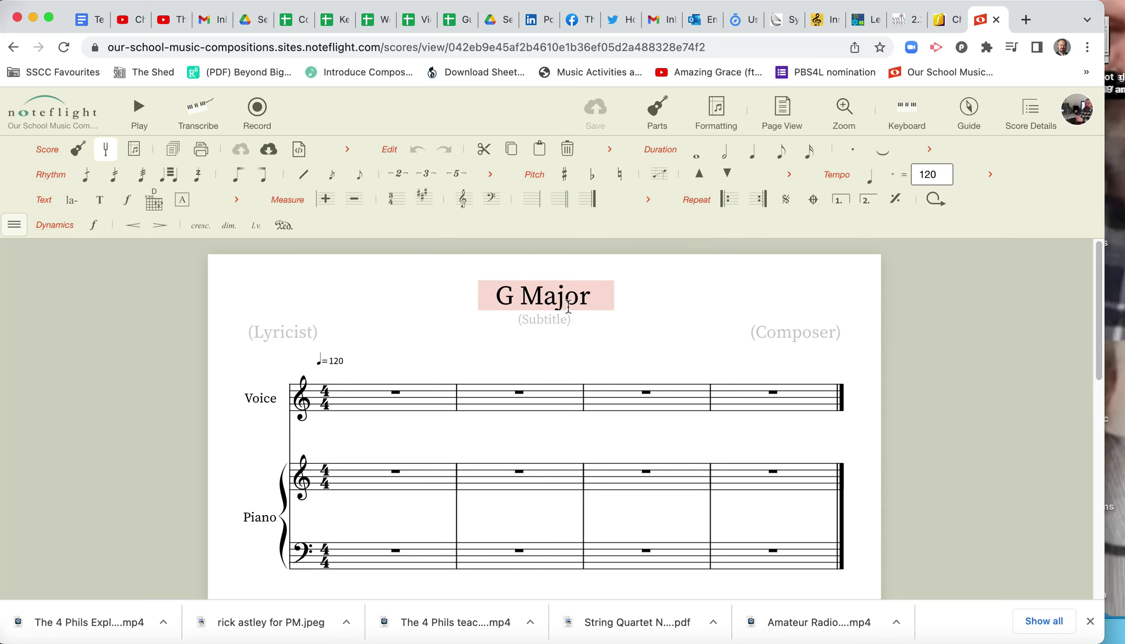
type("Chor")
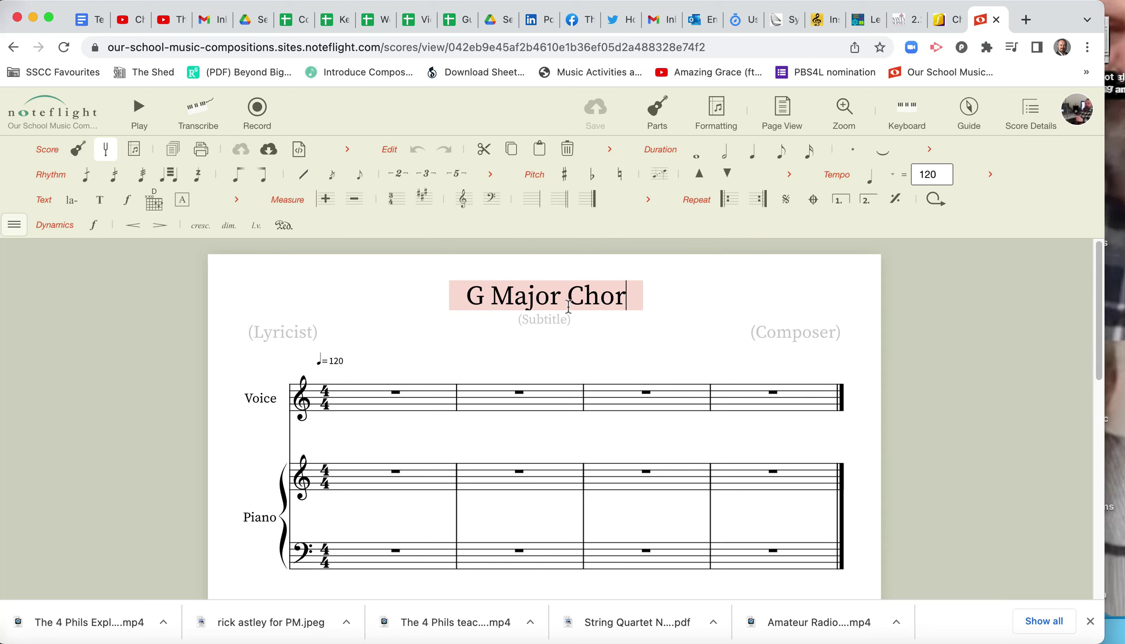
type("d Progression")
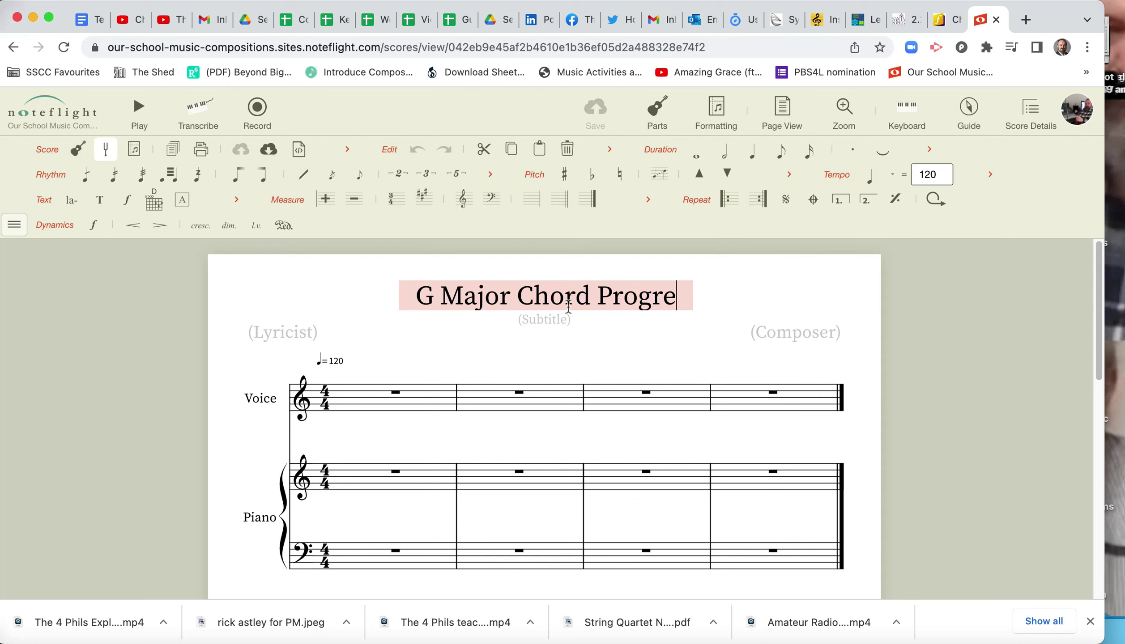
left_click(648, 433)
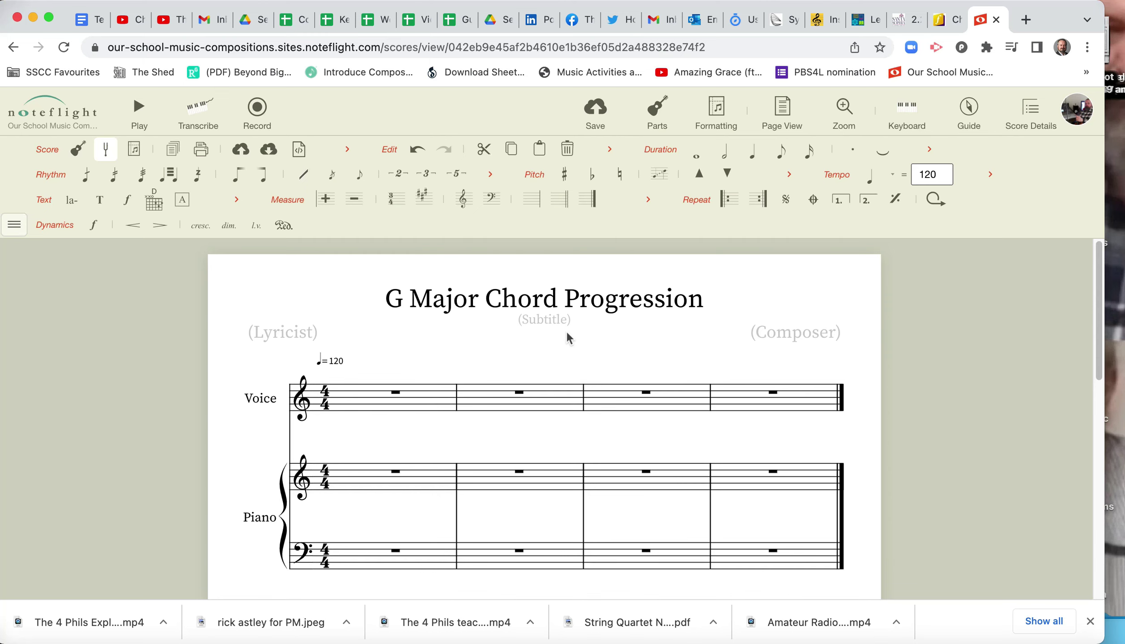
Step: Set every measure to the G major key signature, then bring up the Flipped Music chords page
scroll(567, 333, "down", 3)
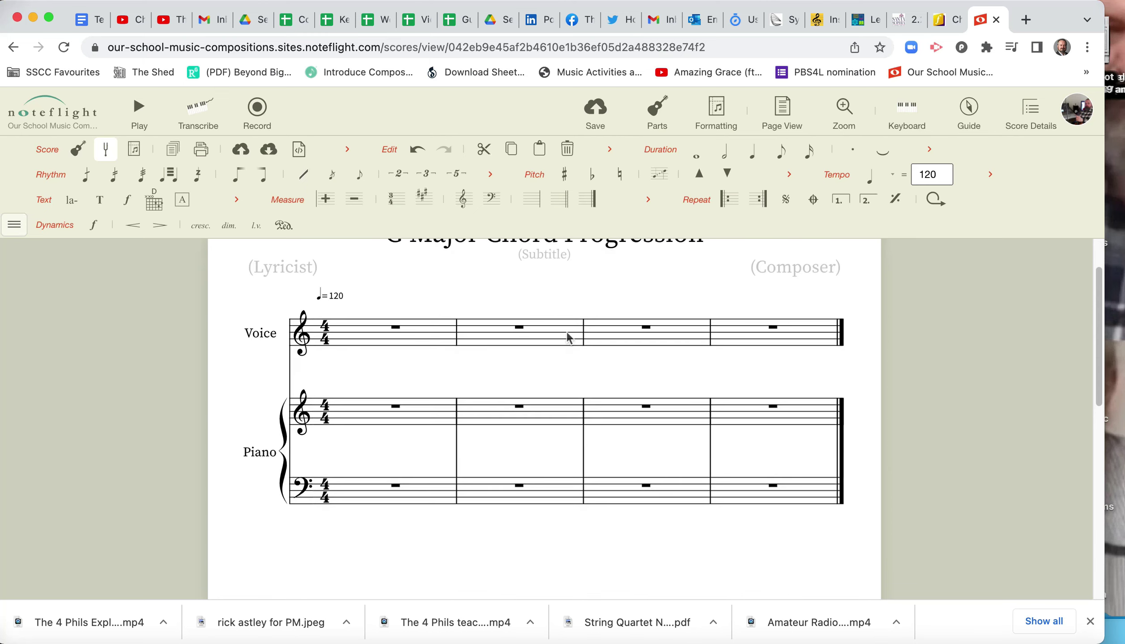
scroll(566, 333, "up", 1)
left_click(351, 439)
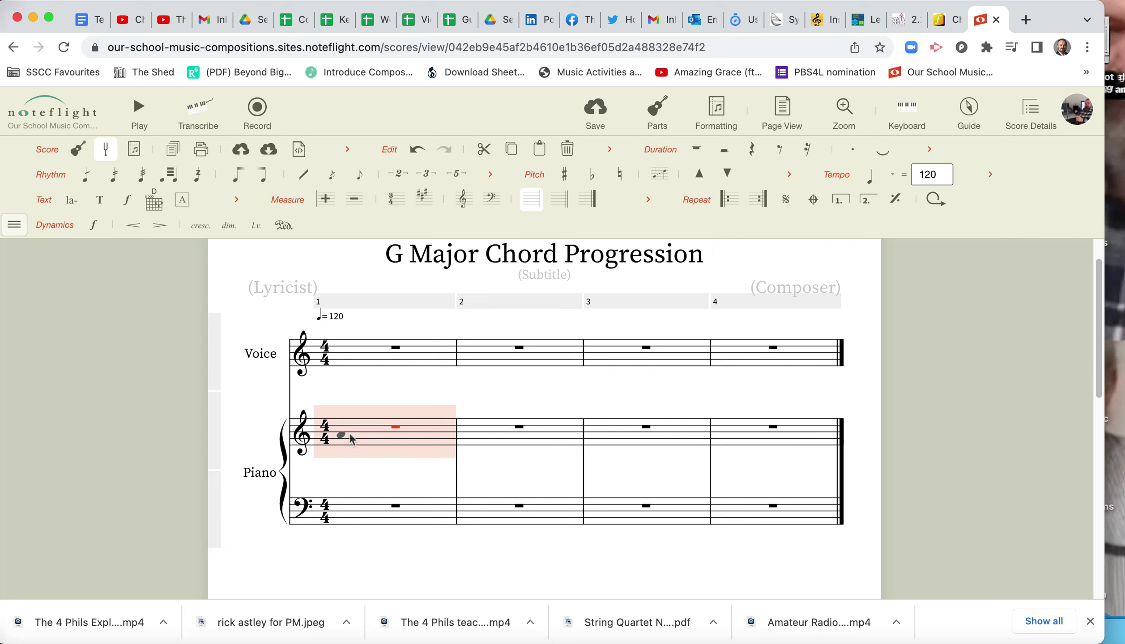
key("super+a")
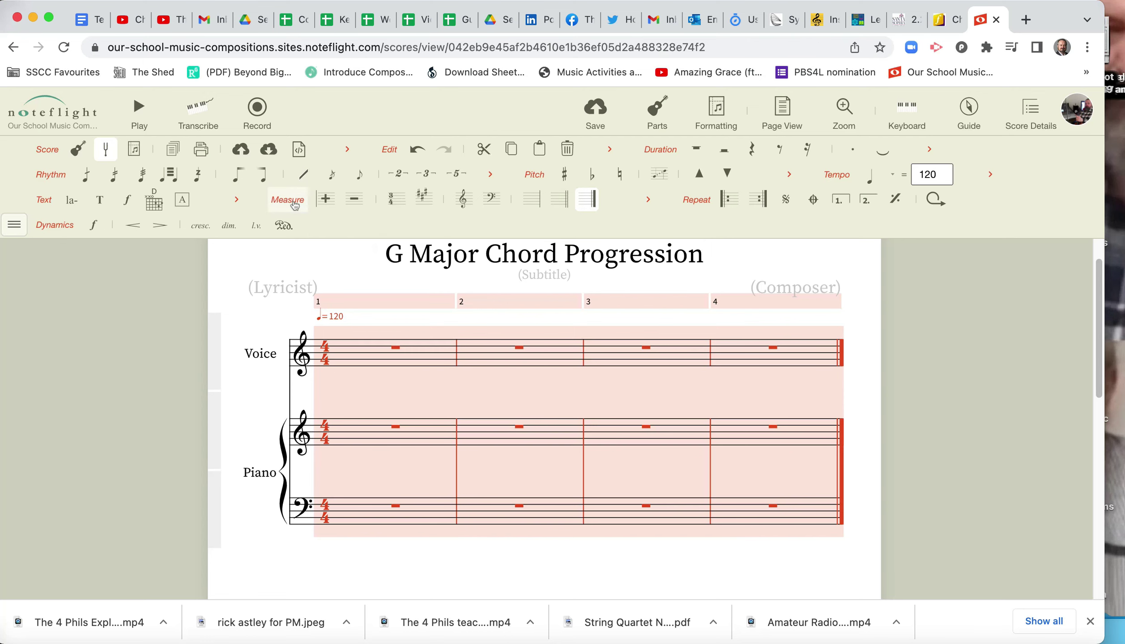
left_click(422, 204)
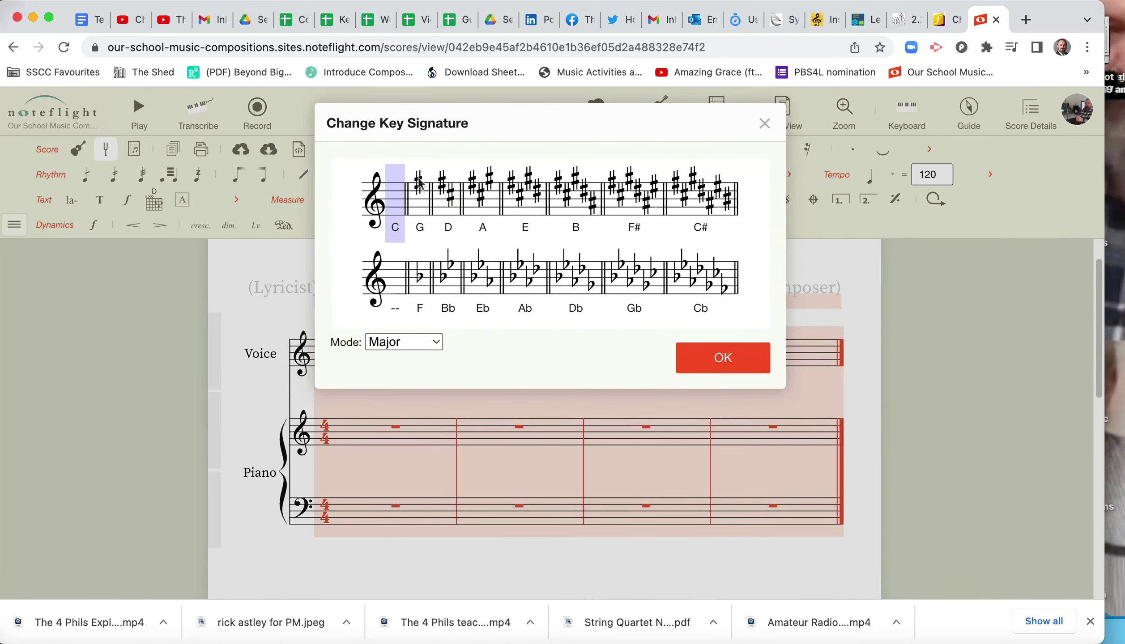
left_click(420, 211)
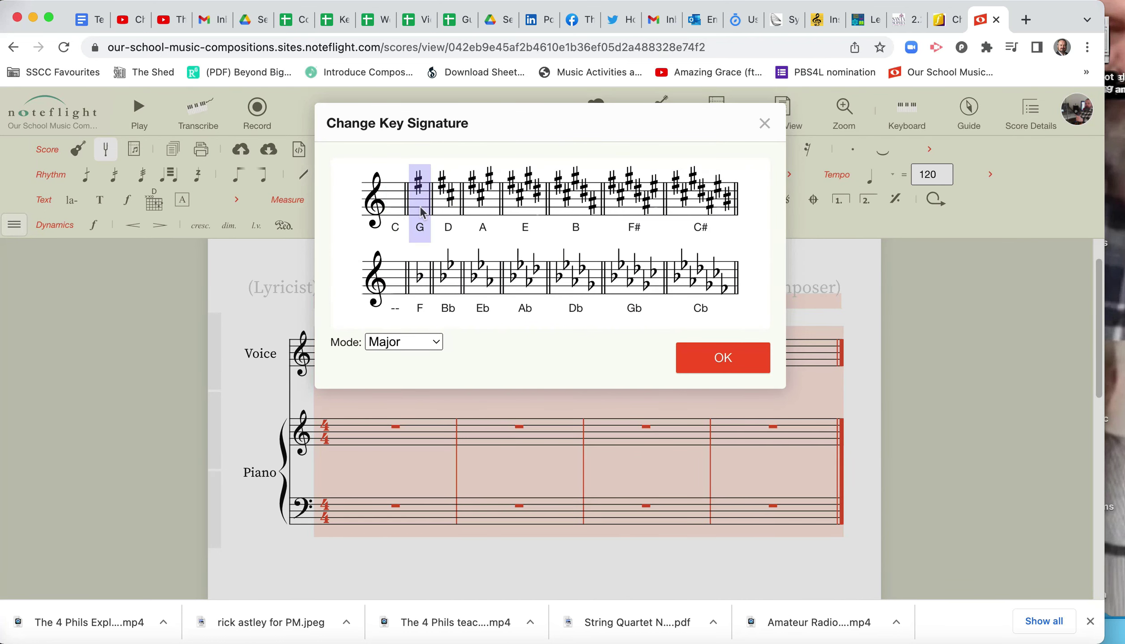
left_click(722, 358)
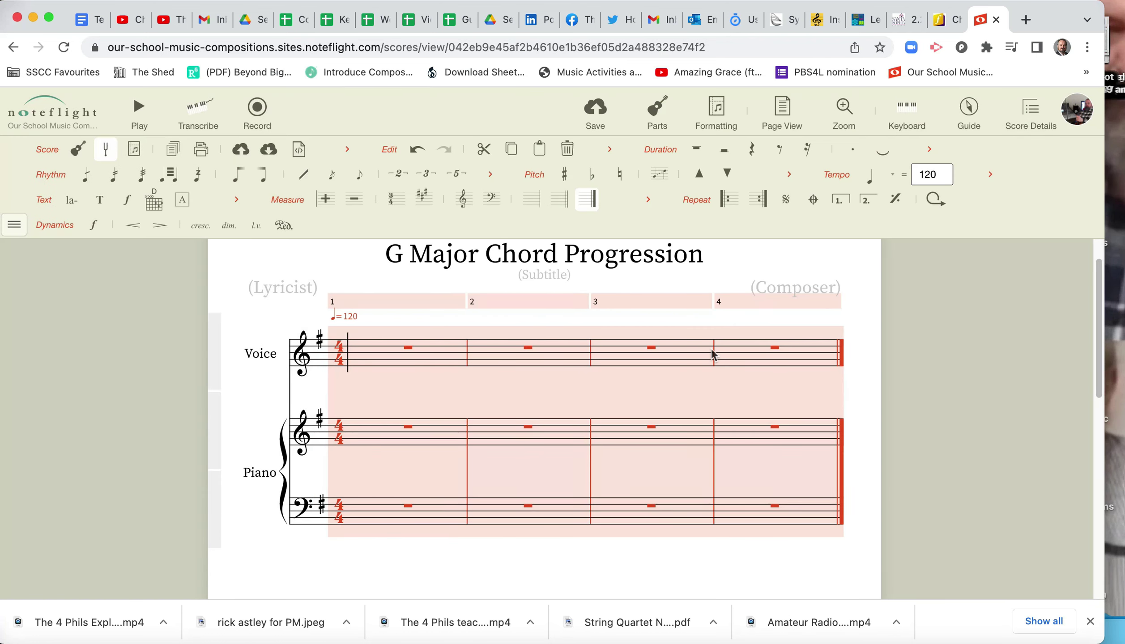
left_click(561, 570)
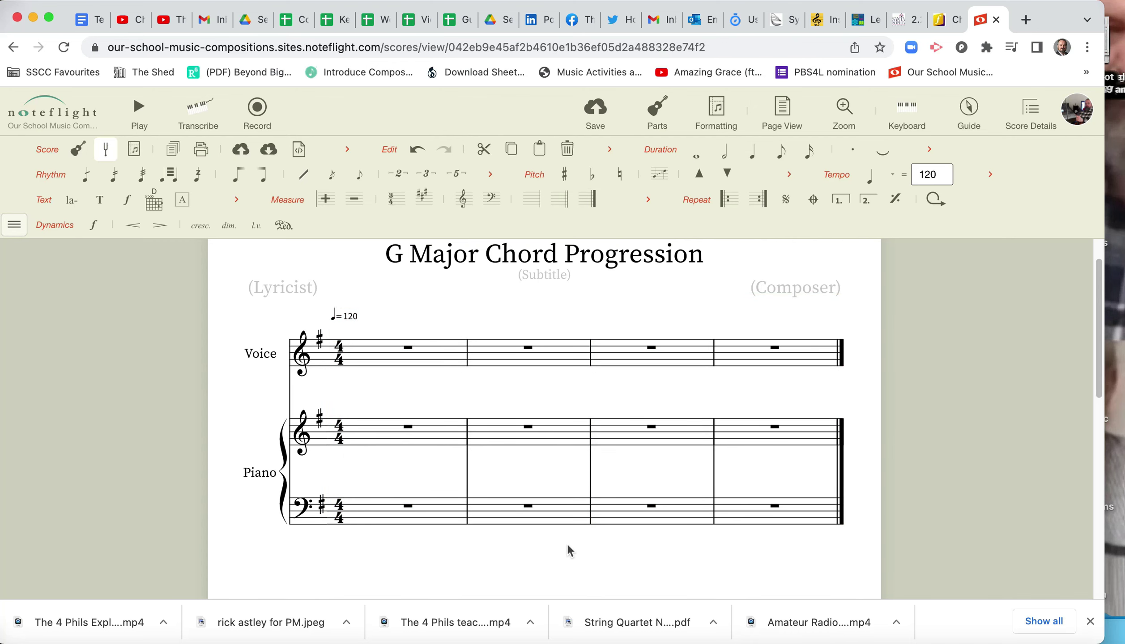
left_click(942, 23)
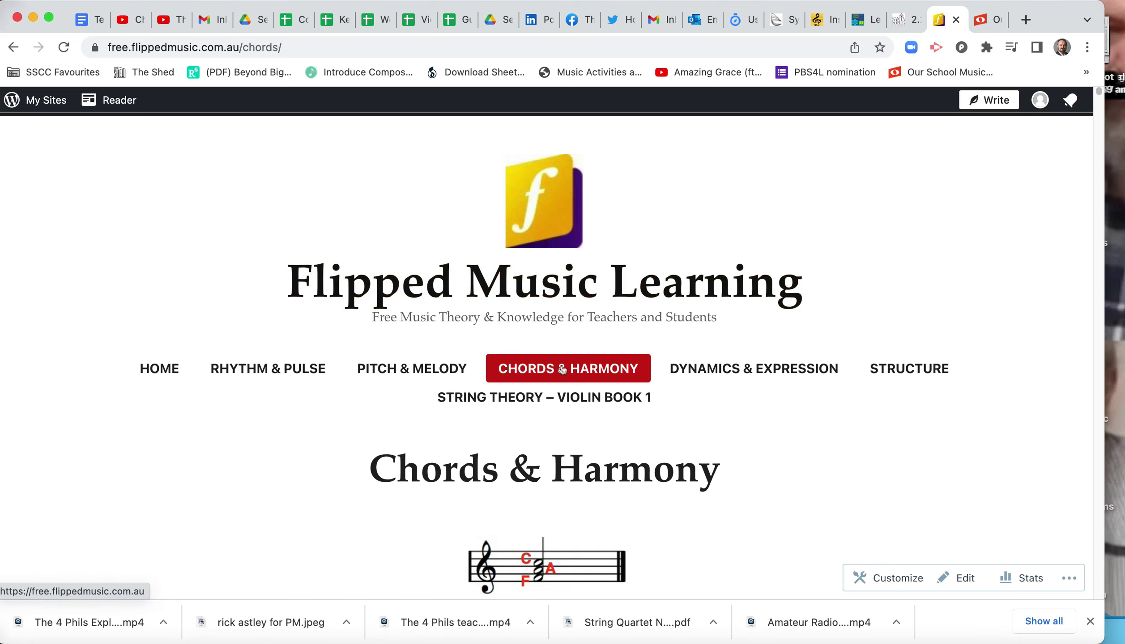
Step: Jump to Section 5 – Chord Progressions and scroll to the three-line 12-bar example
scroll(750, 508, "down", 6)
scroll(749, 506, "down", 1)
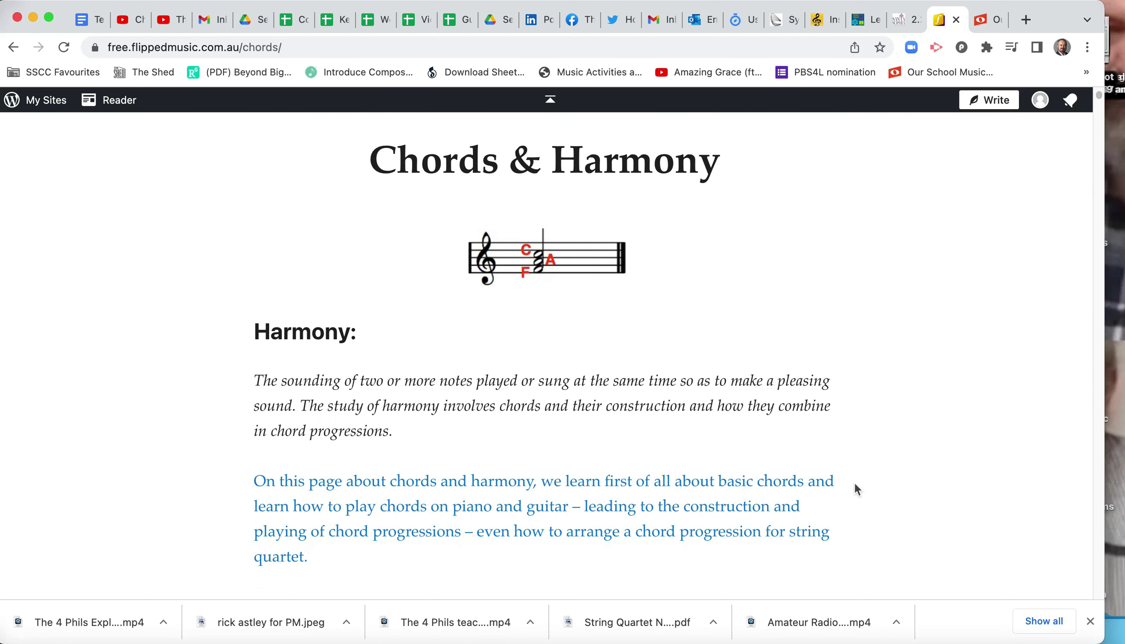
scroll(854, 483, "down", 7)
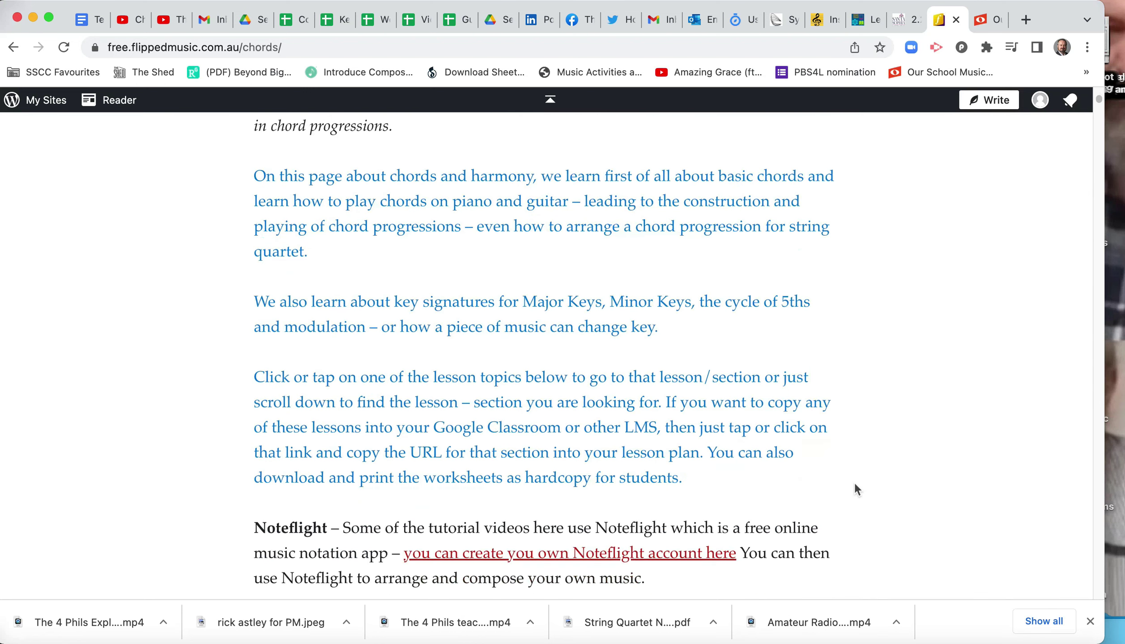
scroll(853, 481, "down", 8)
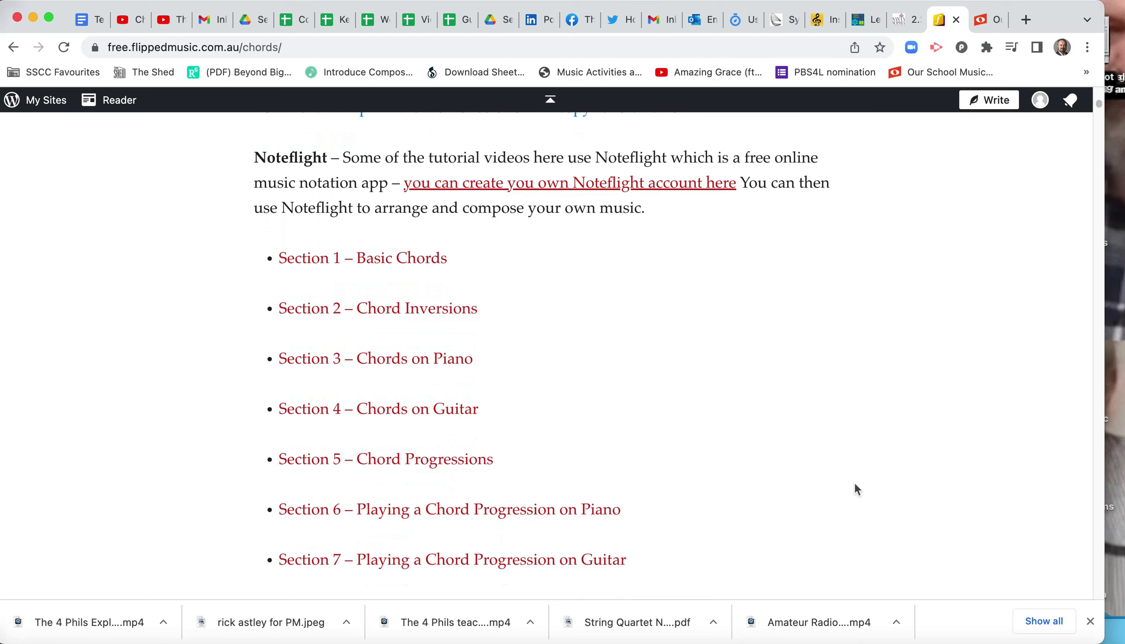
left_click(427, 467)
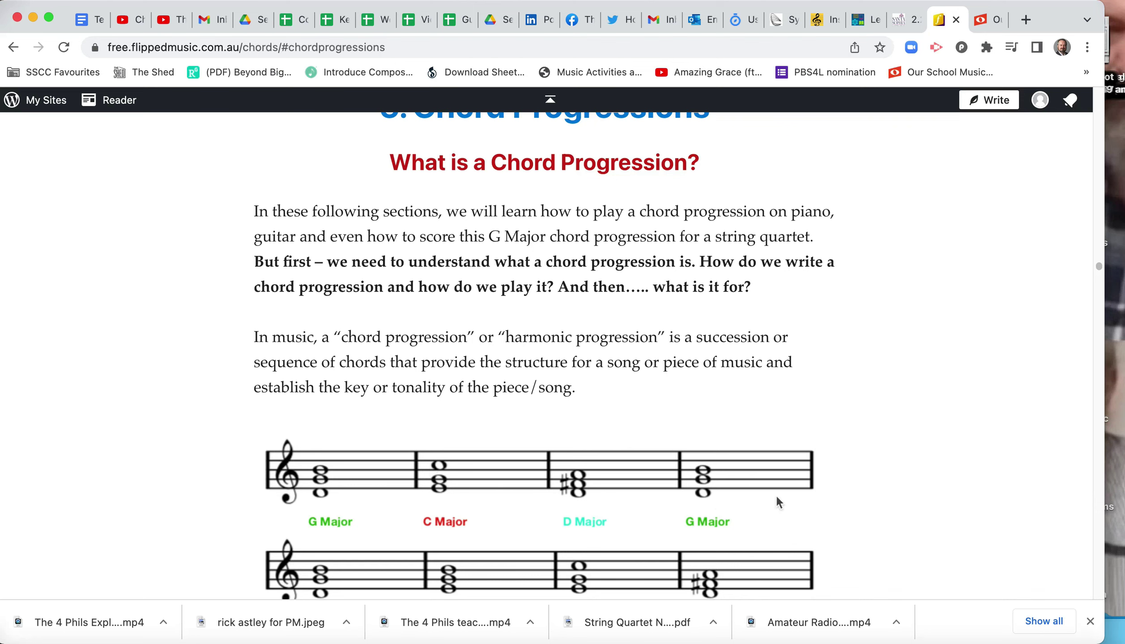
scroll(852, 542, "down", 5)
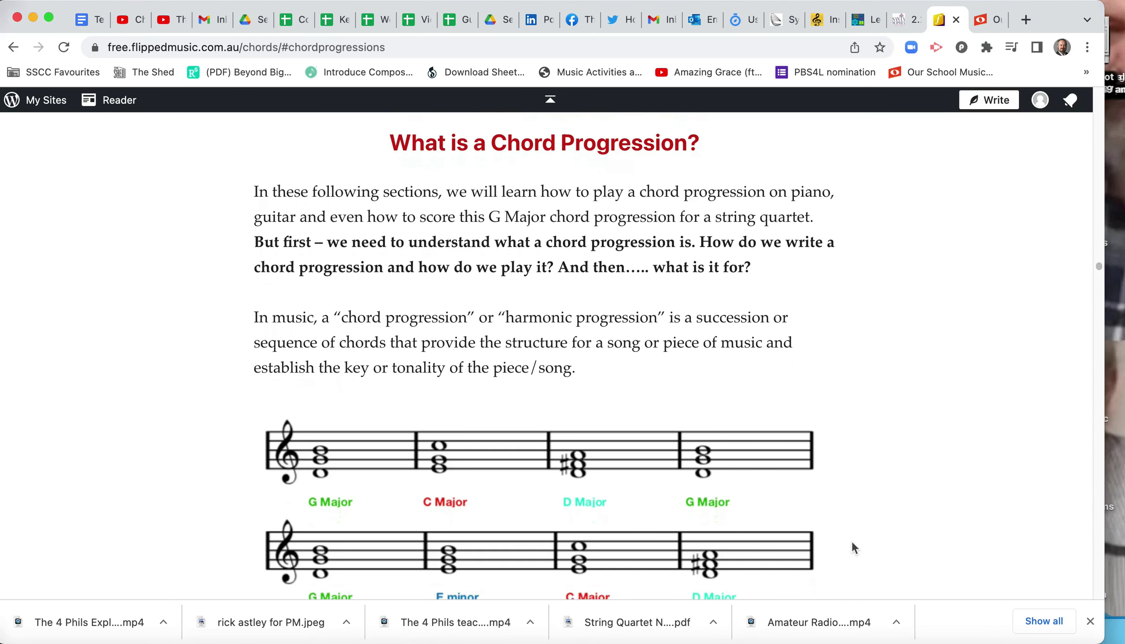
scroll(853, 546, "down", 4)
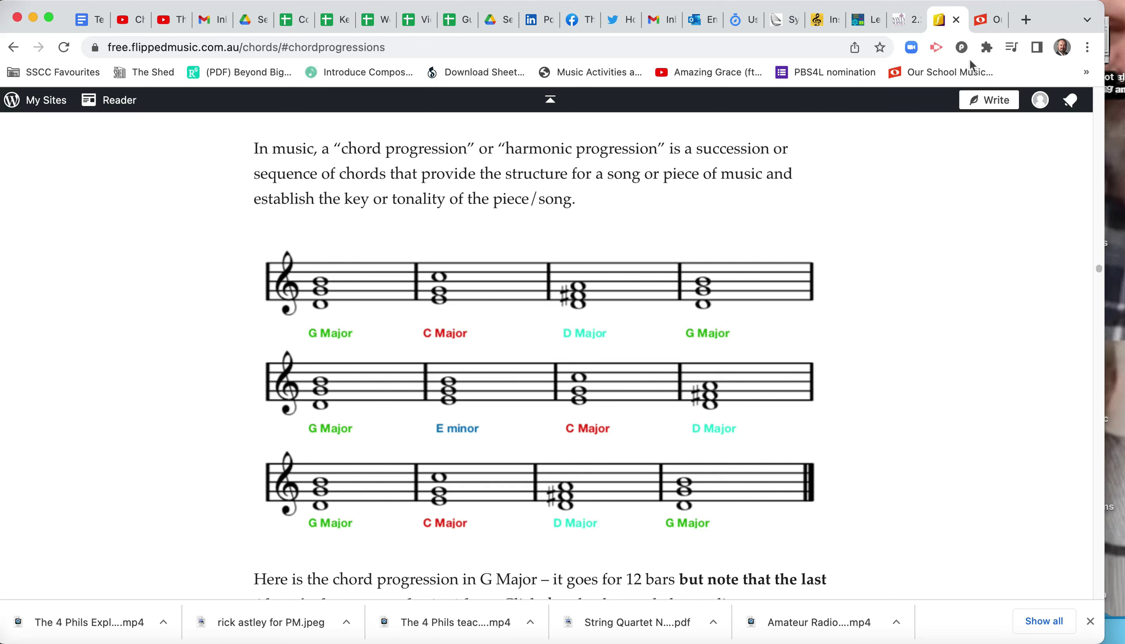
Step: Build the G major triad in piano bar 1 and set it to a whole note
left_click(988, 26)
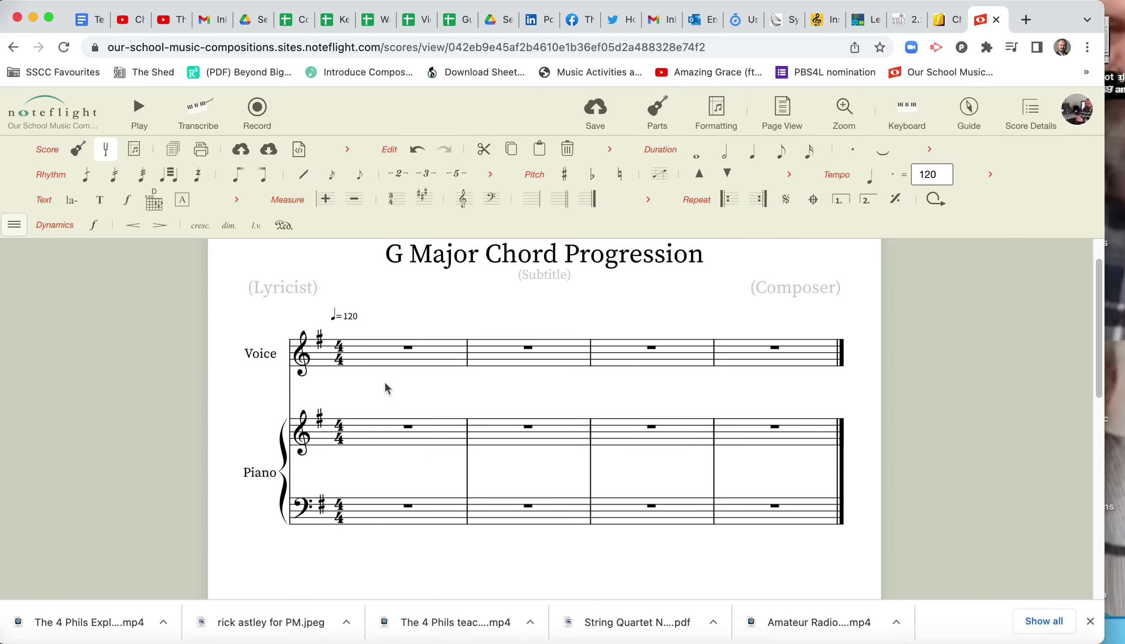
left_click(372, 441)
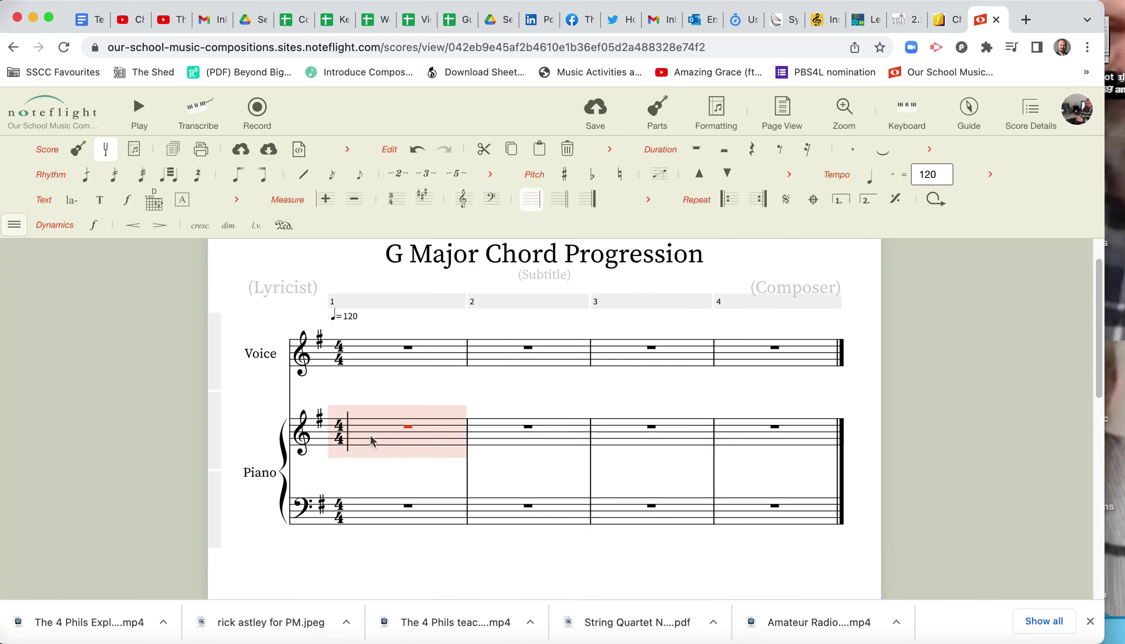
left_click(945, 27)
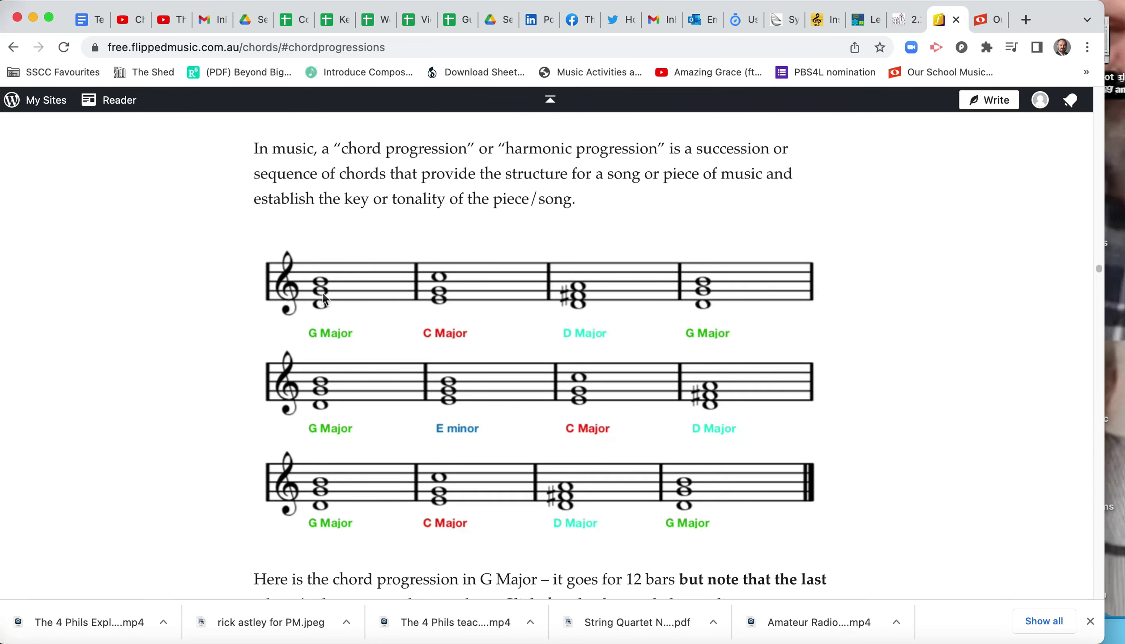
left_click(983, 27)
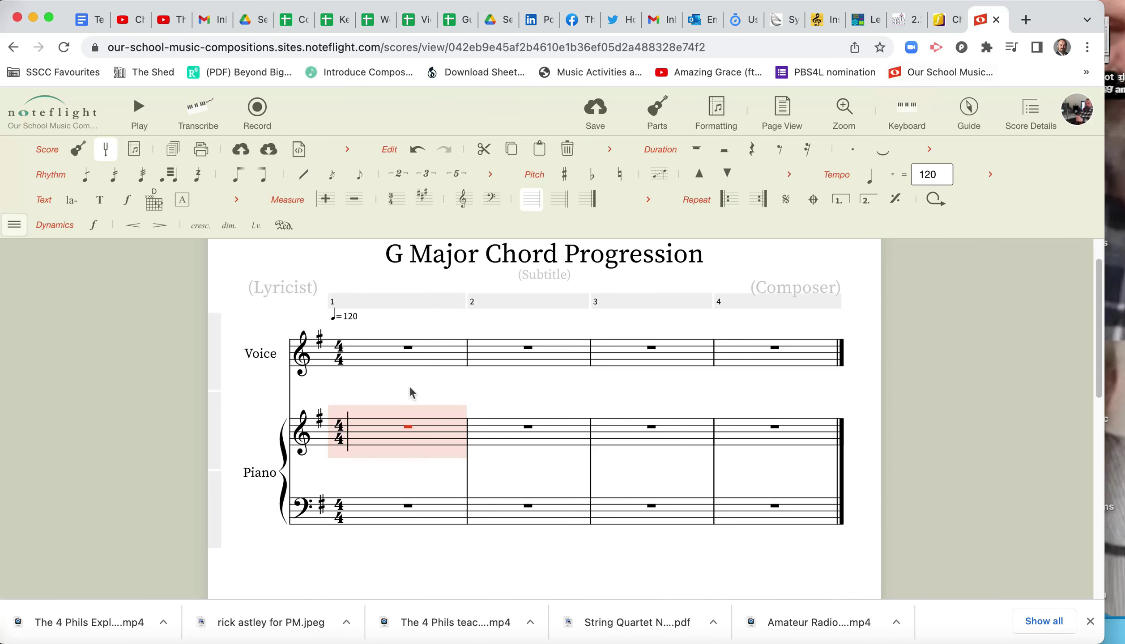
left_click(372, 453)
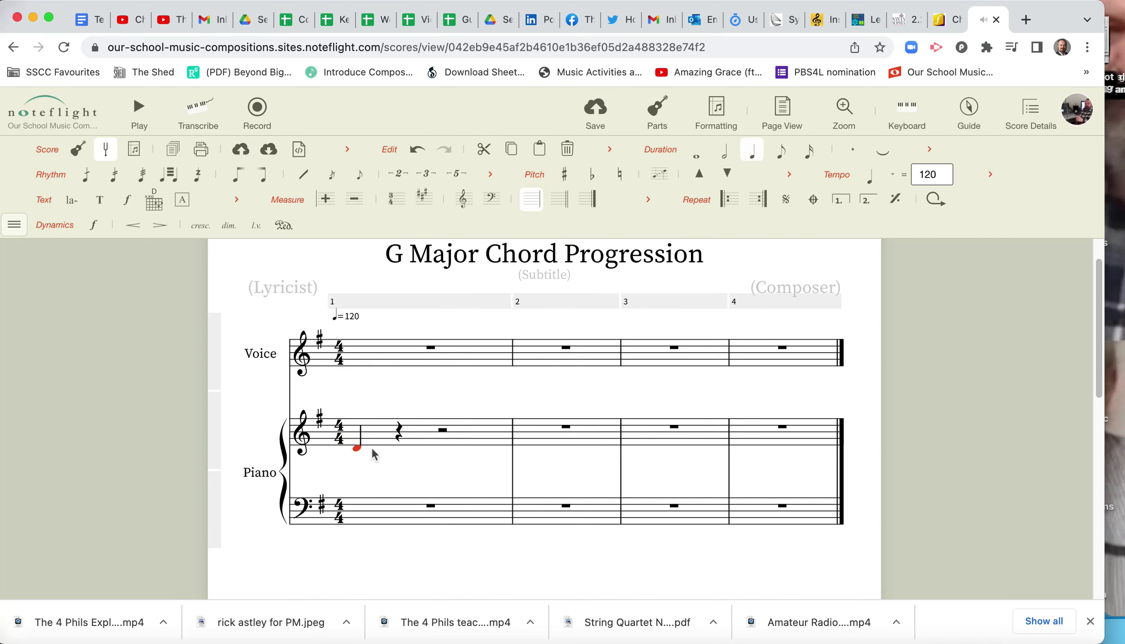
left_click(360, 444)
left_click(357, 438)
left_click(697, 155)
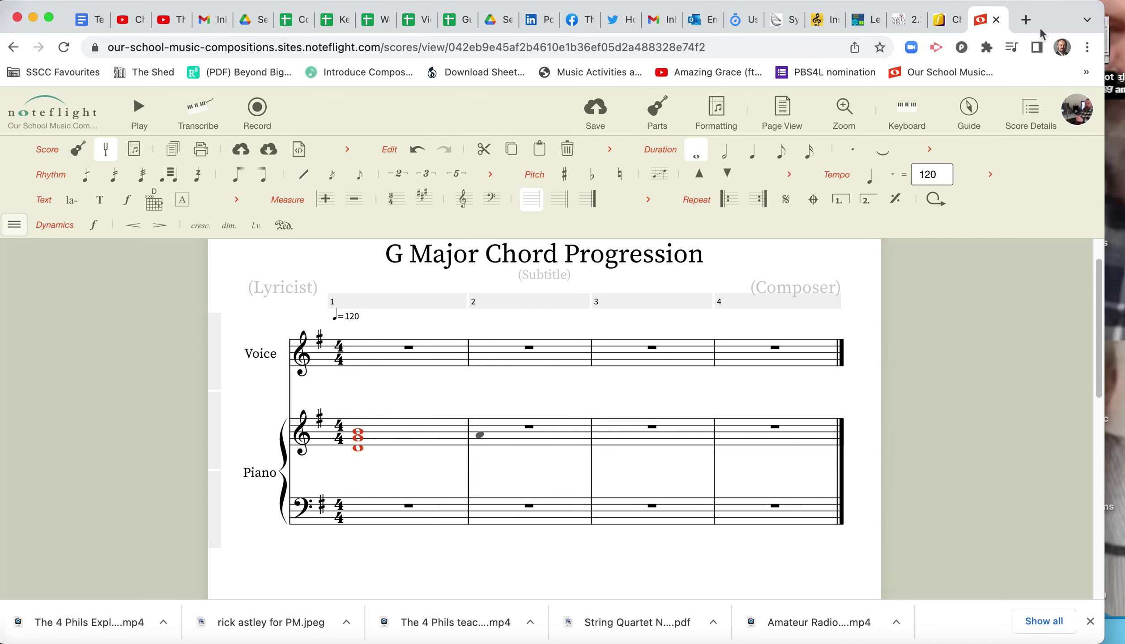
Step: Enter the whole-note triad for piano bar 2 from the reference progression
left_click(948, 20)
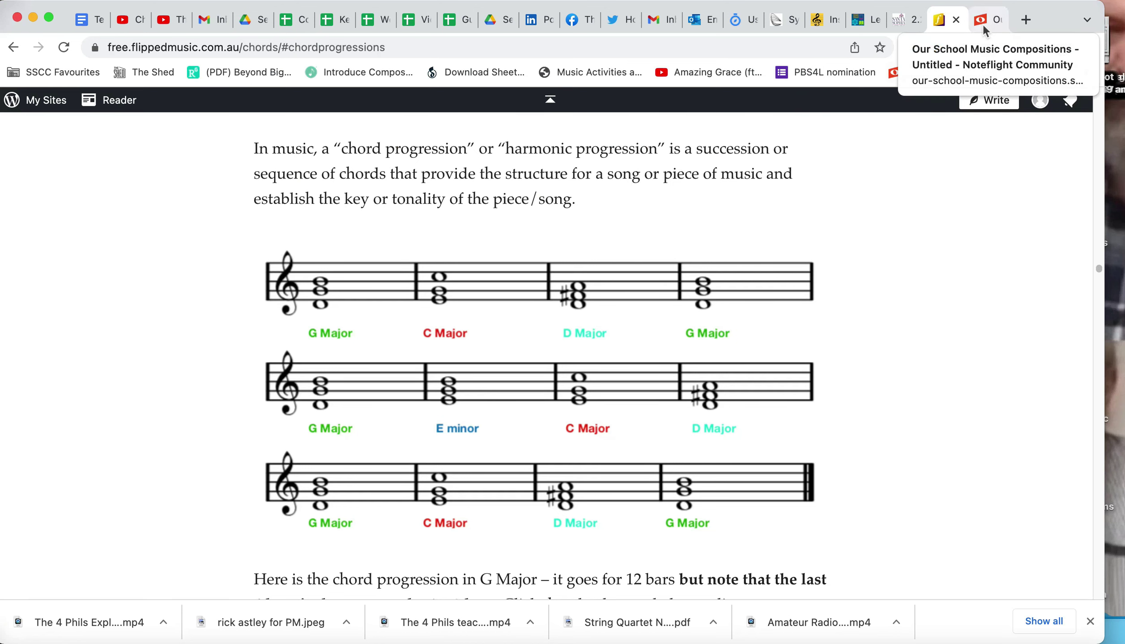
left_click(984, 27)
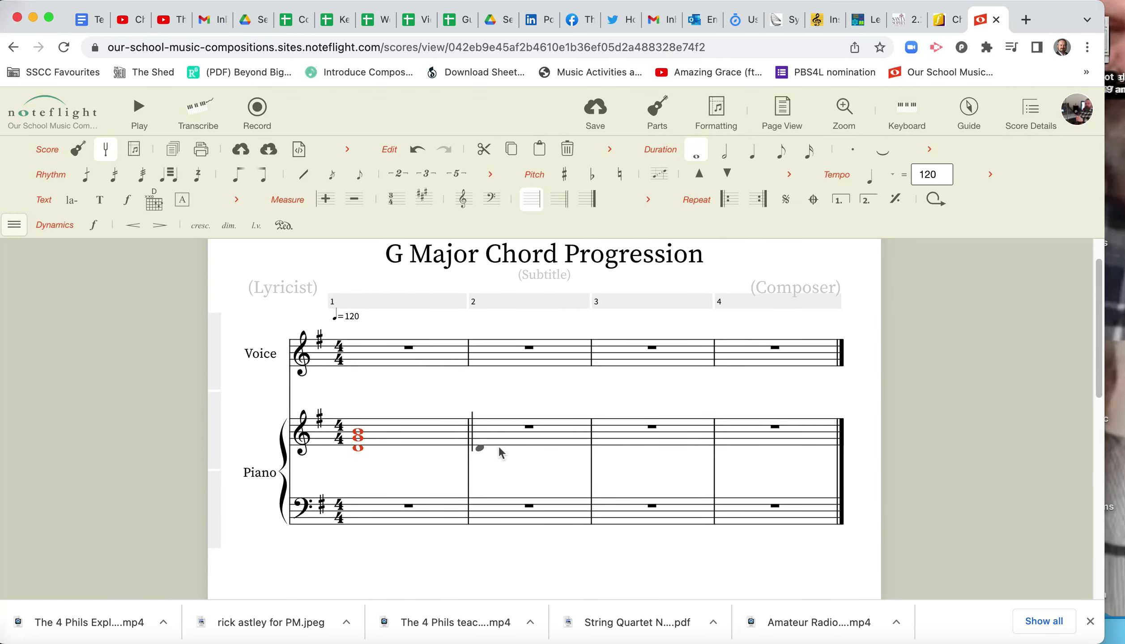
left_click(481, 445)
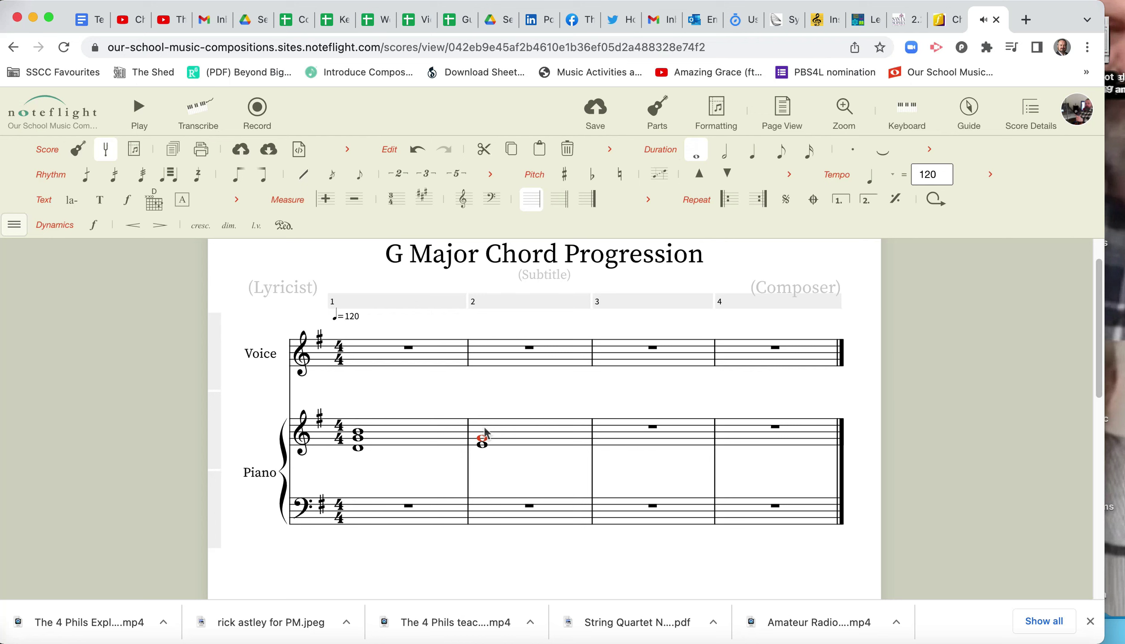
left_click(481, 439)
left_click(479, 430)
Step: Stack the notes of the whole-note triad in piano bar 3
left_click(949, 25)
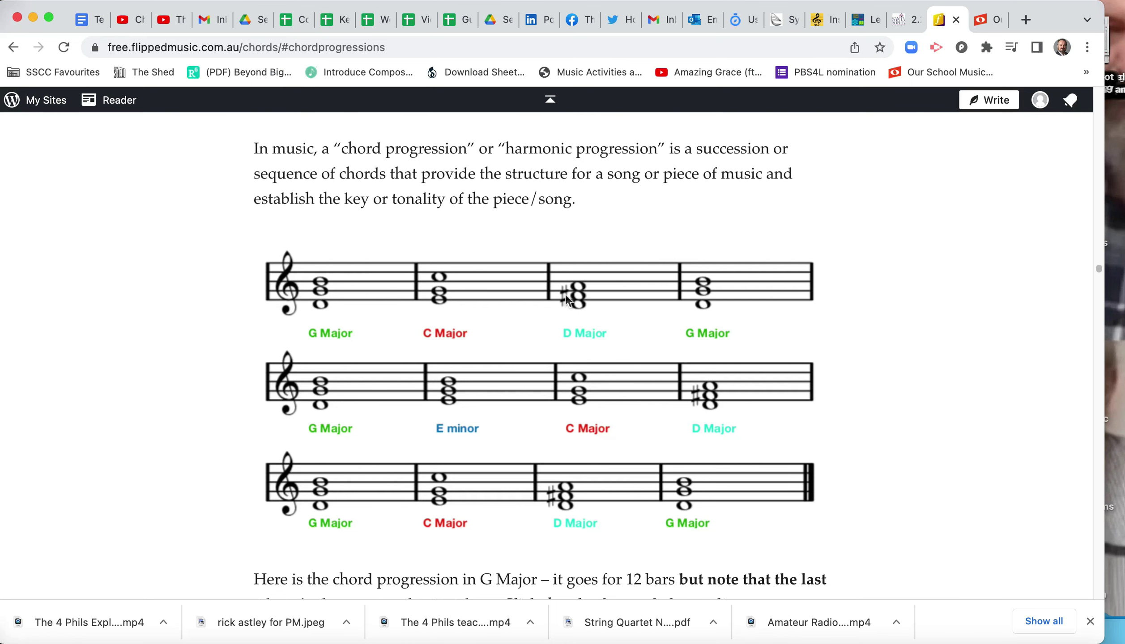
left_click(987, 20)
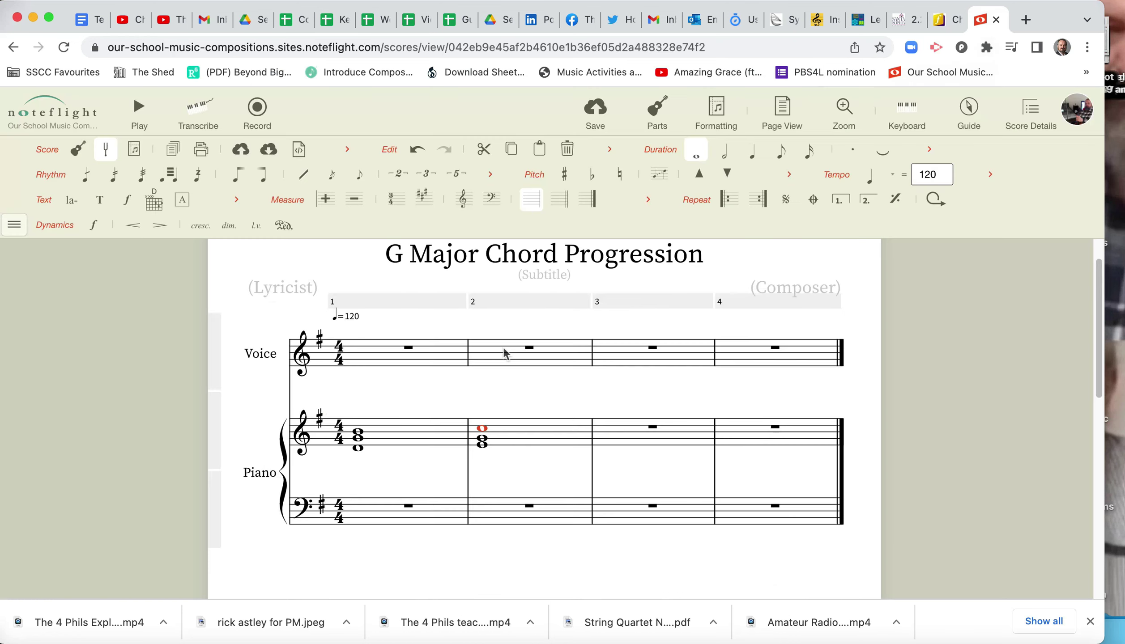
left_click(606, 450)
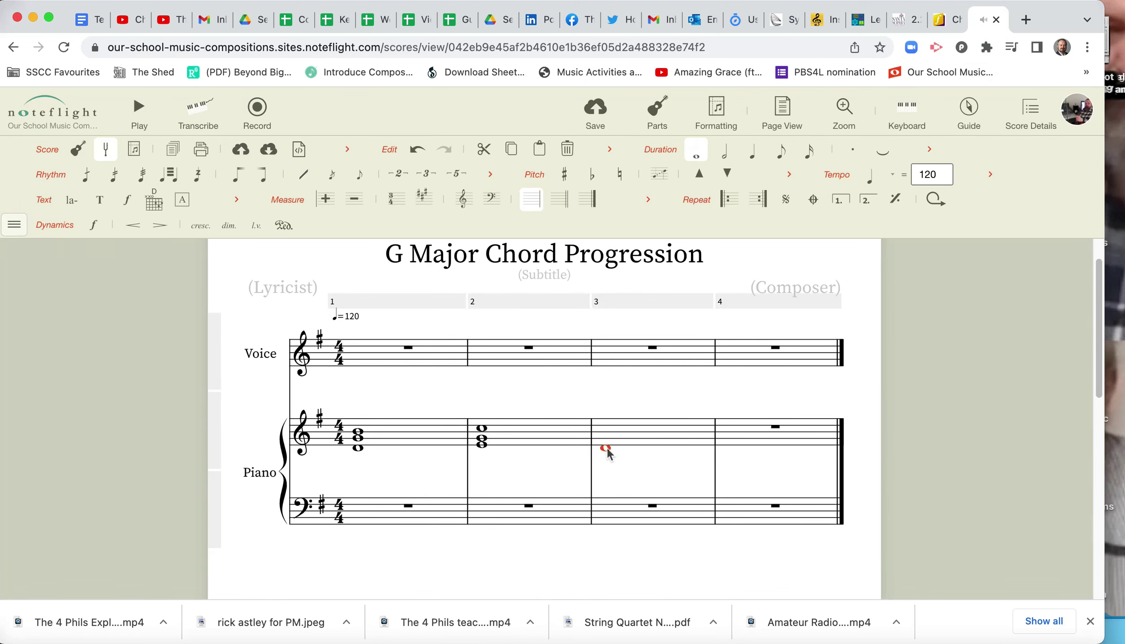
left_click(606, 443)
left_click(607, 437)
left_click(607, 436)
Step: Undo a stray note entered in bar 4 and select the bar 1 chord
left_click(944, 22)
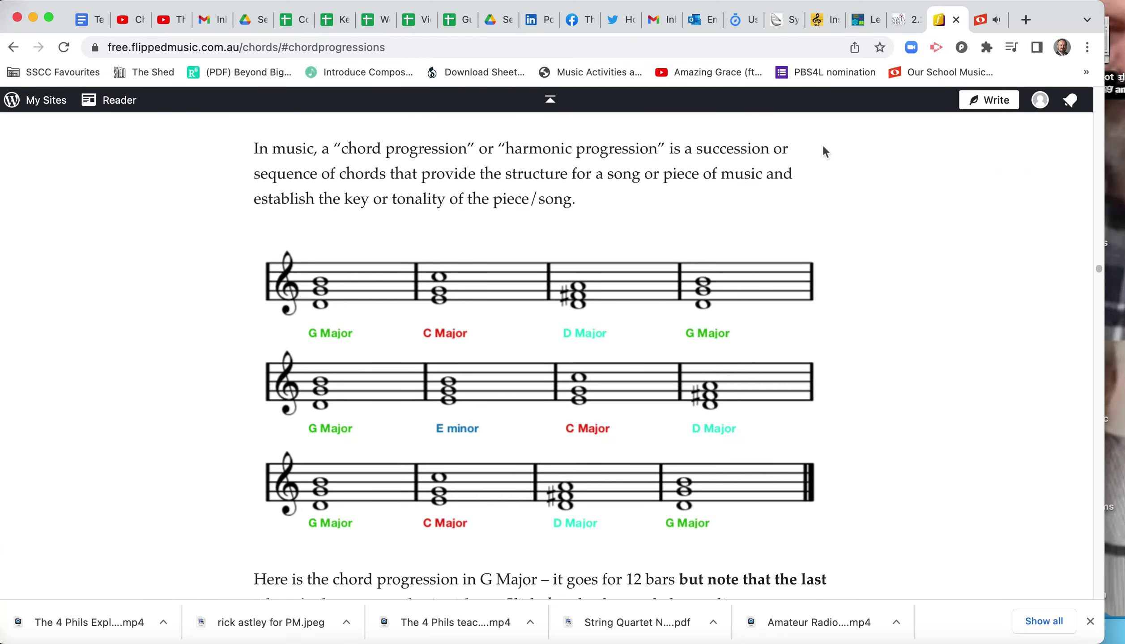
left_click(982, 20)
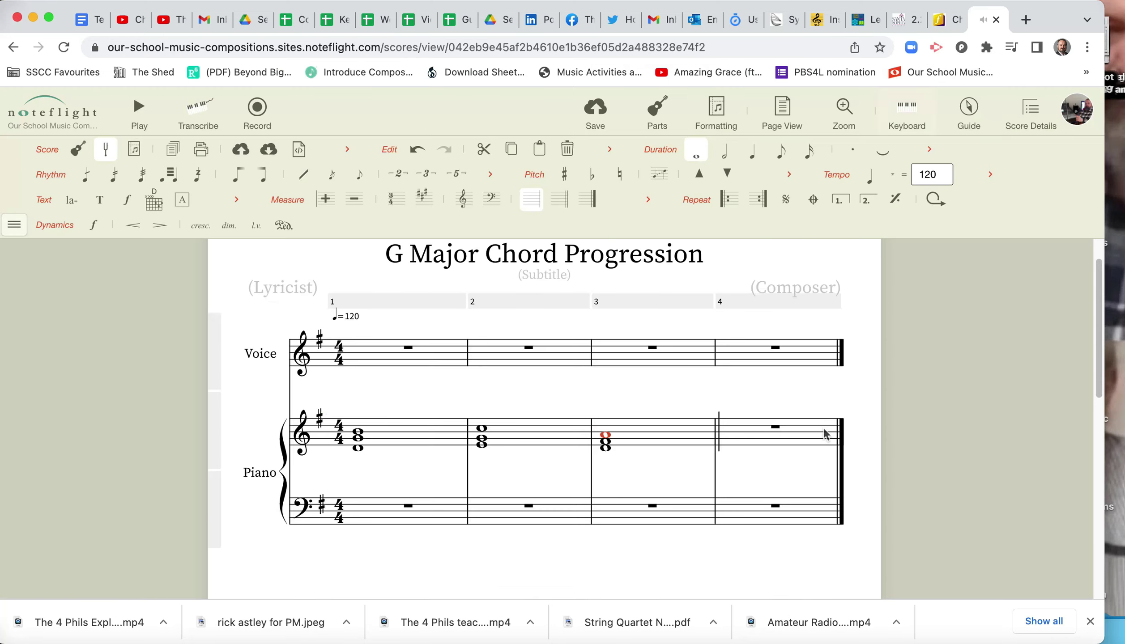
left_click(736, 449)
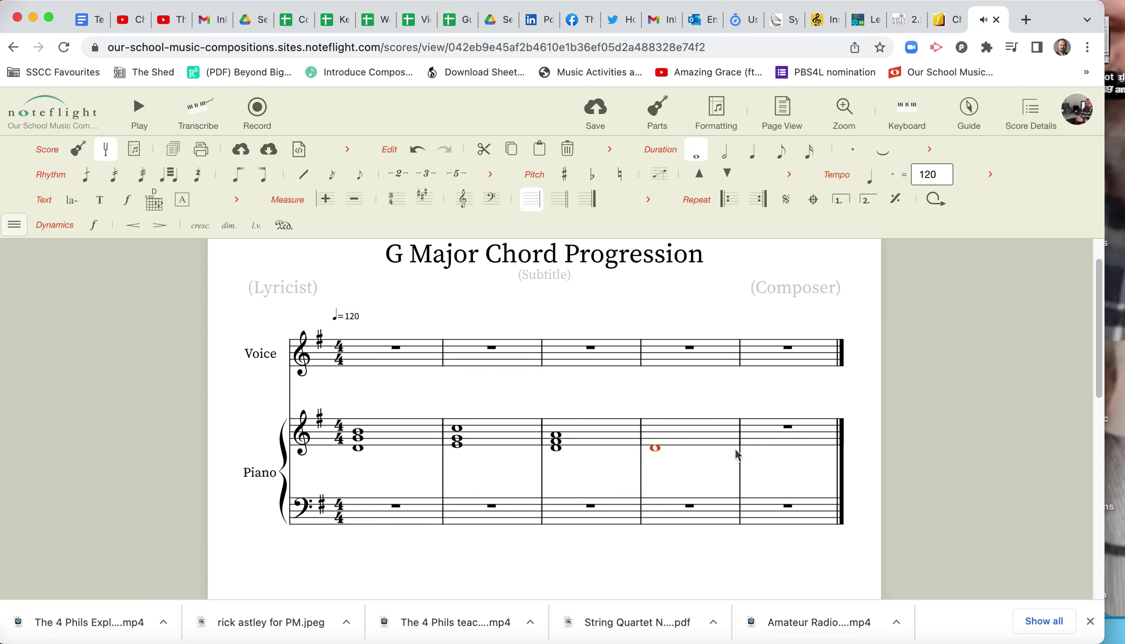
key("super+z")
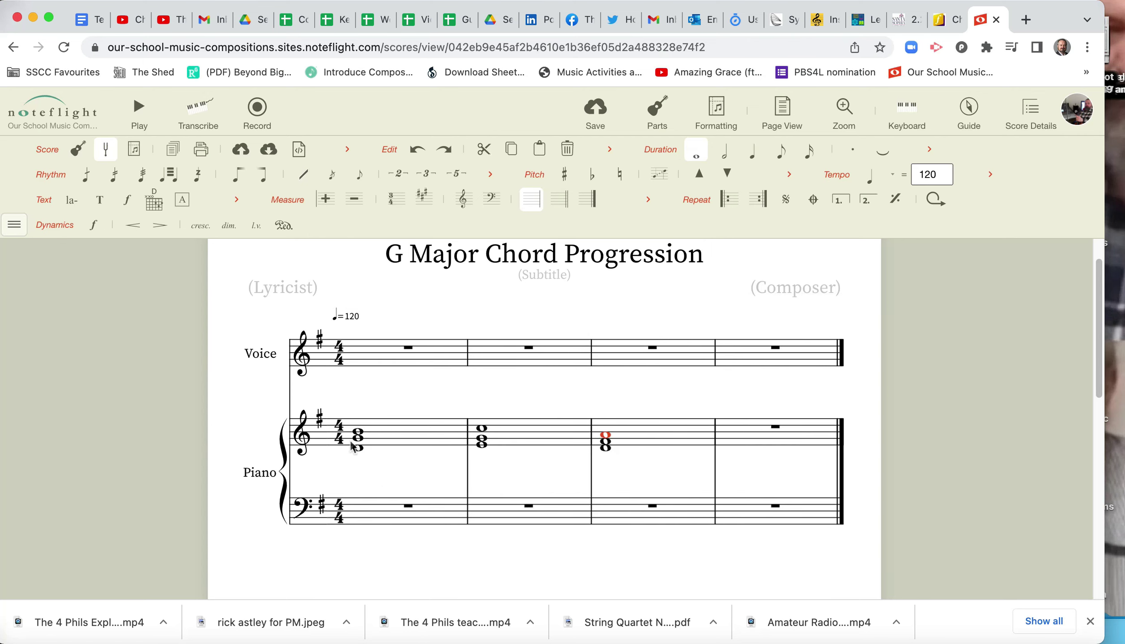
left_click(352, 445)
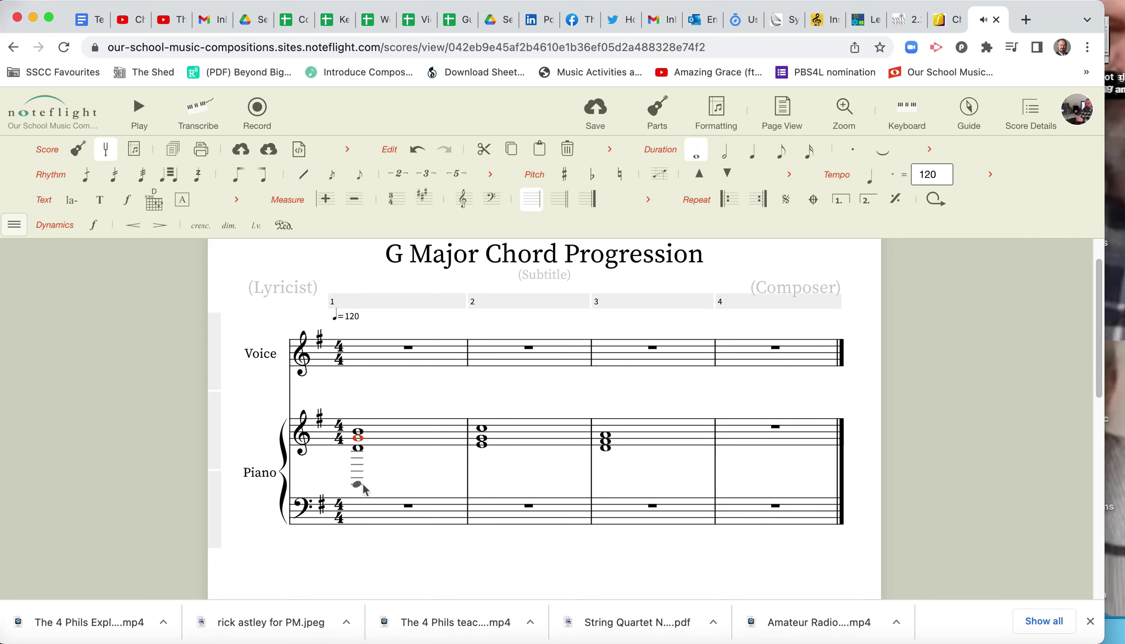
Step: Add chord symbols 'G major', 'C major' and 'D major' to piano bars 1–3
left_click(151, 201)
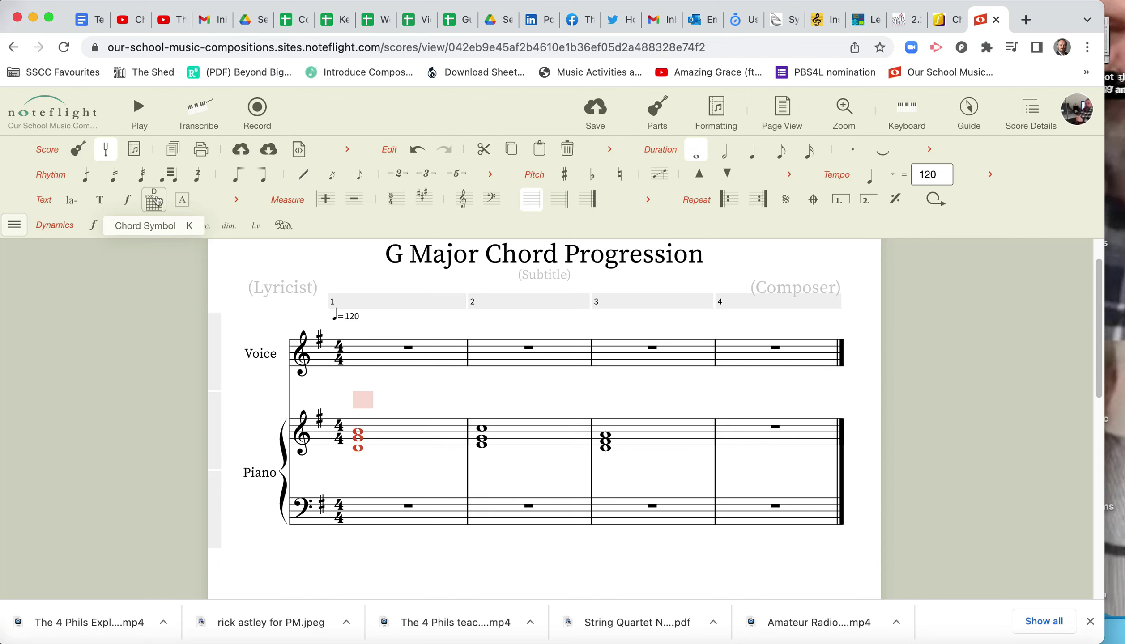
type("G major")
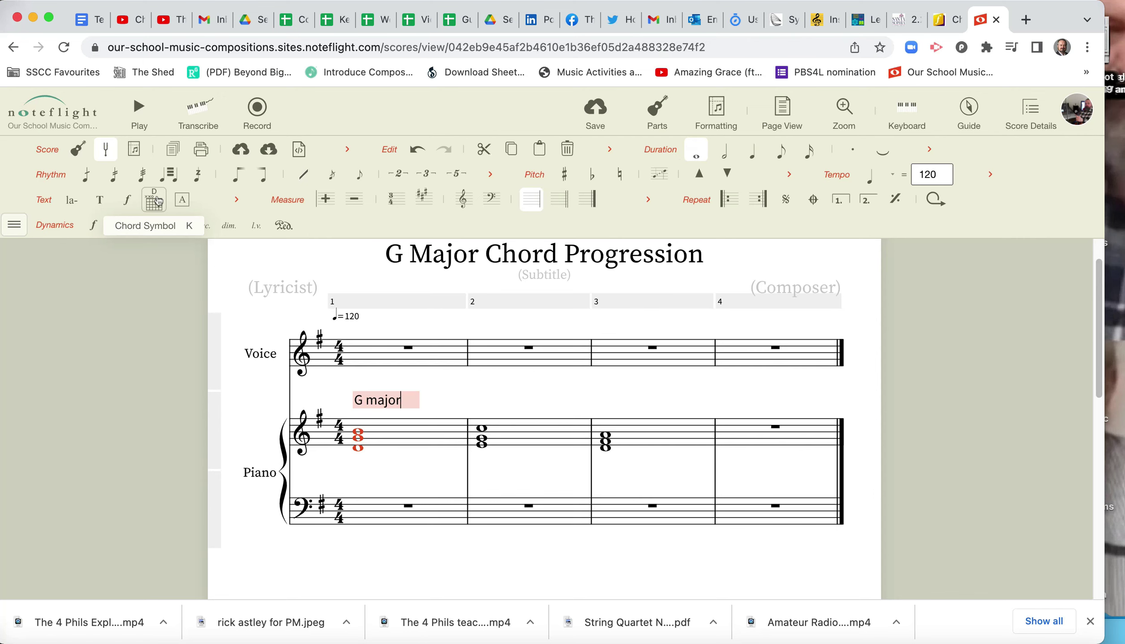
key("Tab")
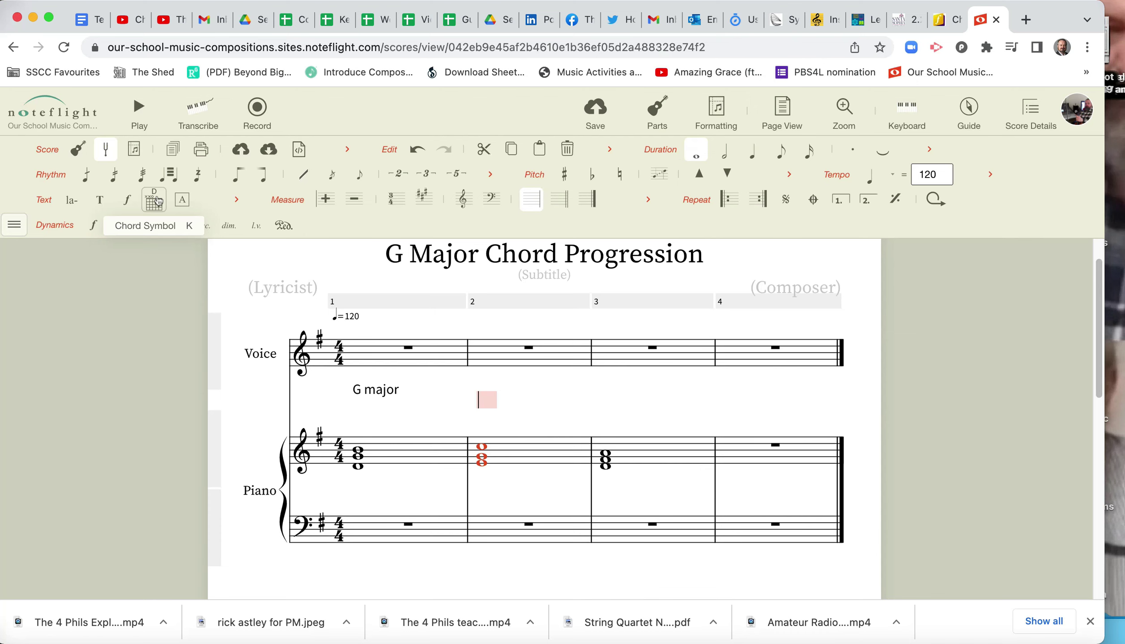
type("C major")
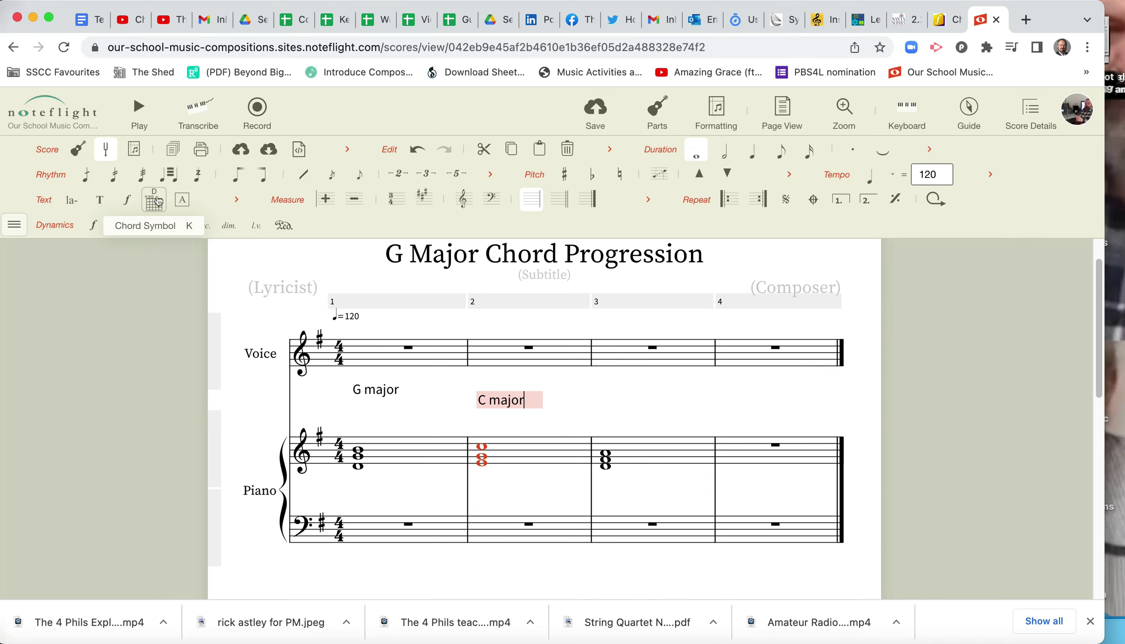
key("Tab")
type("D")
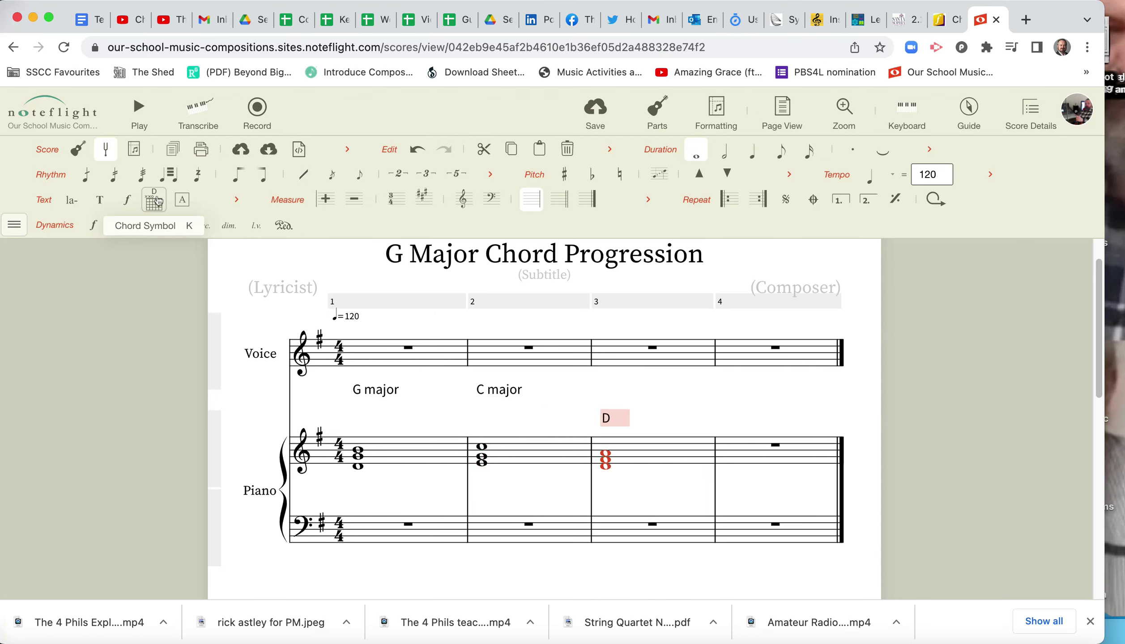
type(" major")
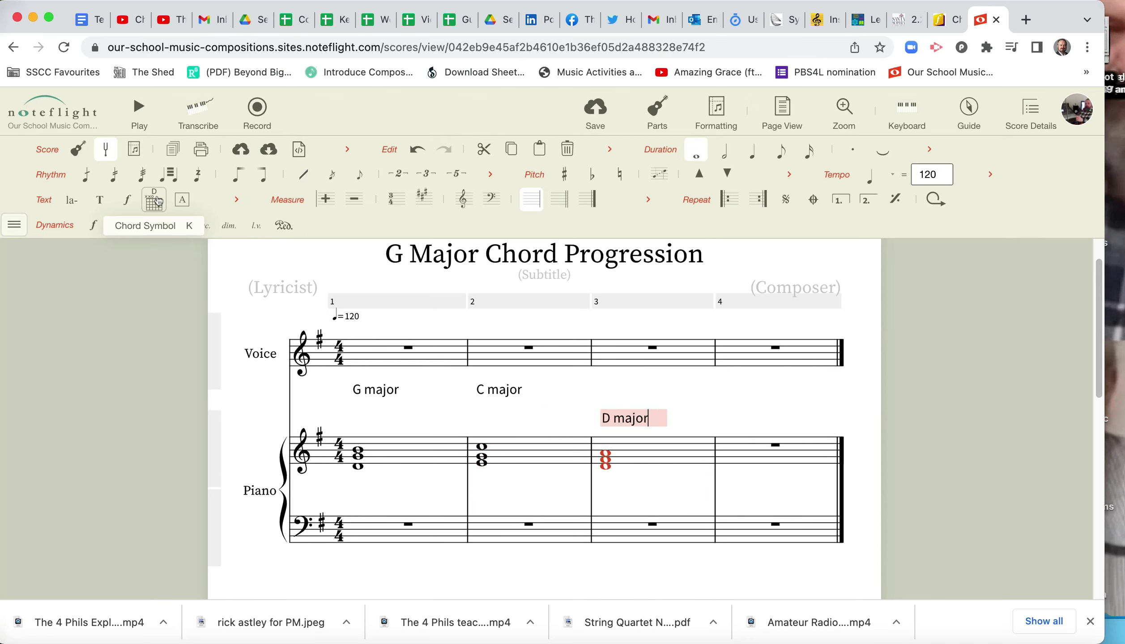
Step: Drag the G major, C major and D major labels down just above the piano staff
left_click(677, 500)
left_click_drag(371, 394, 373, 427)
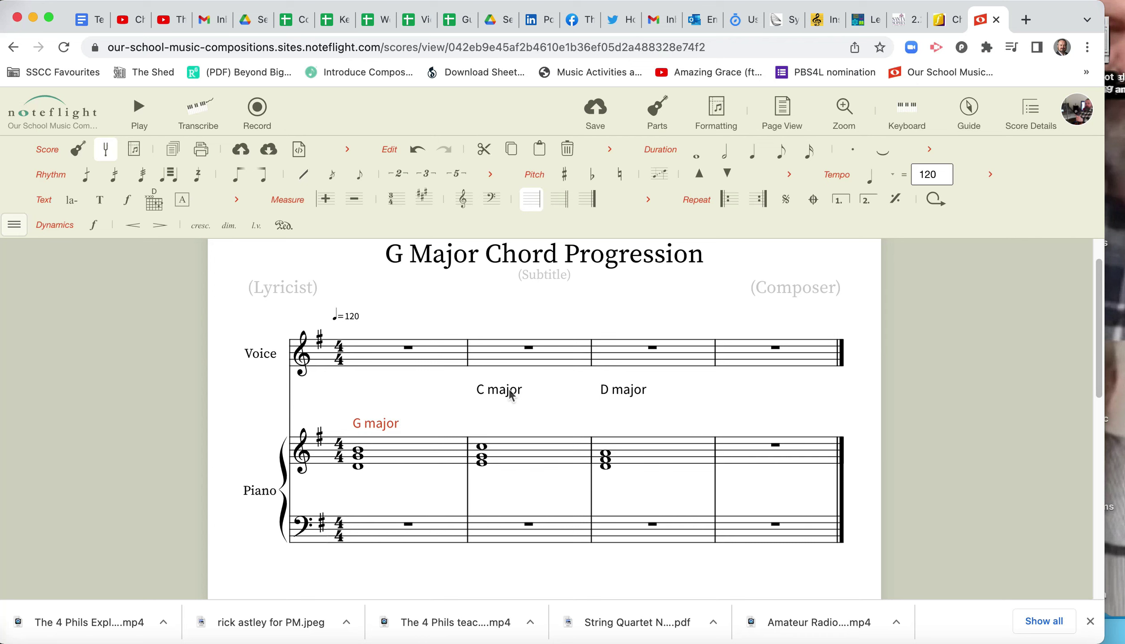
left_click_drag(509, 393, 502, 430)
mouse_move(618, 394)
left_mouse_down()
mouse_move(613, 423)
mouse_move(611, 411)
left_mouse_up()
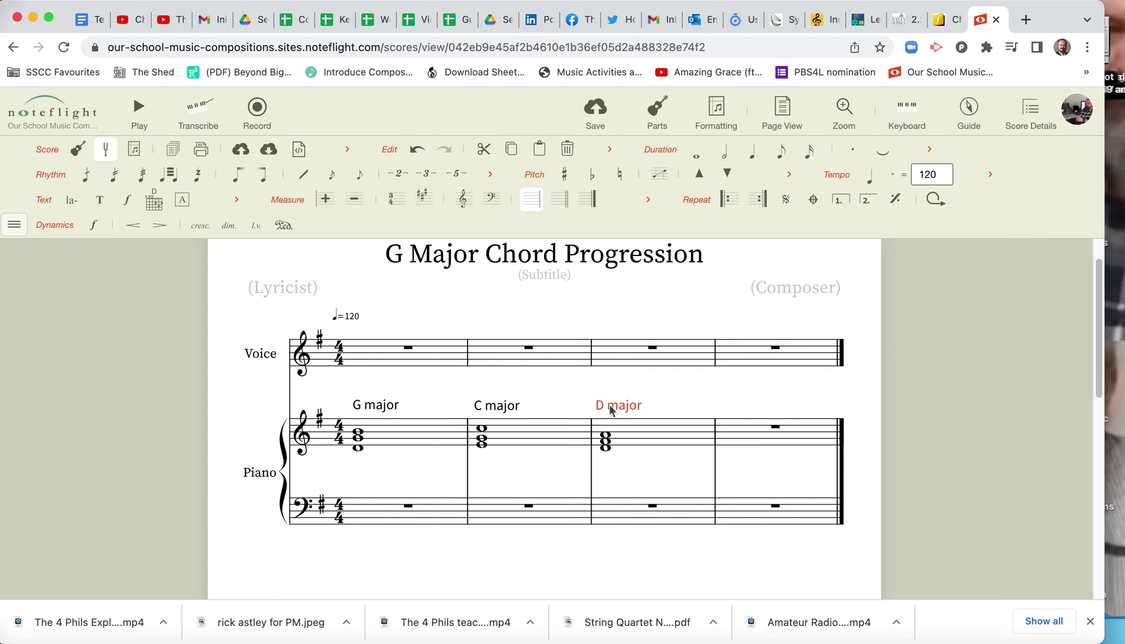
Step: Copy the labelled G major chord from bar 1 into bar 4
left_click(387, 443)
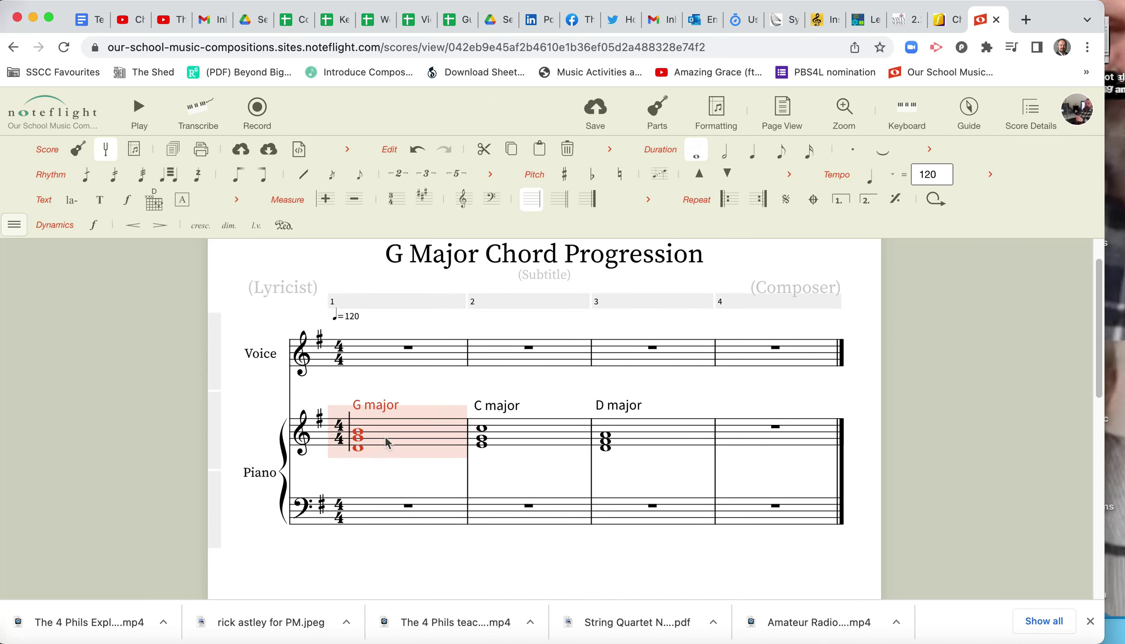
left_click(731, 444, "alt")
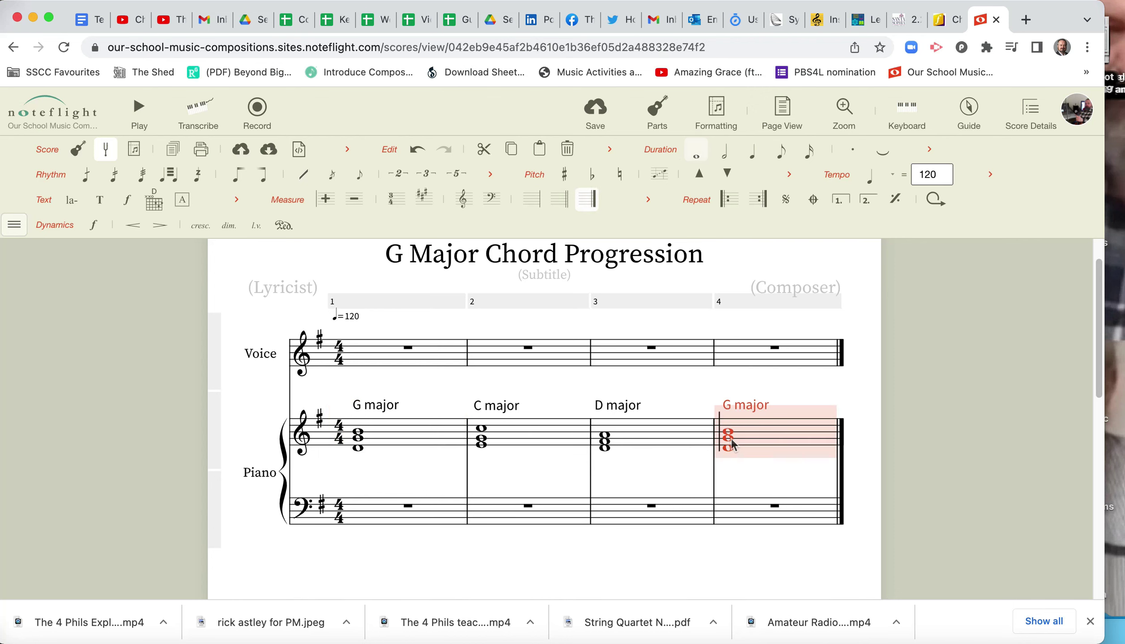
left_click(839, 503)
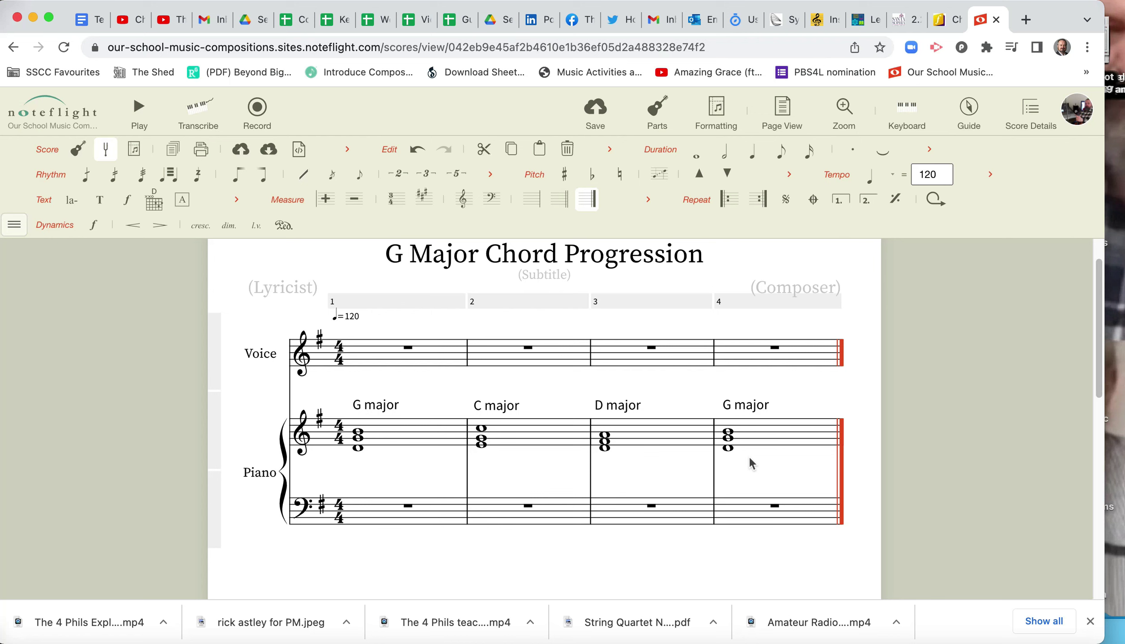
Step: Append empty measures until the score has 12 bars
left_click(322, 201)
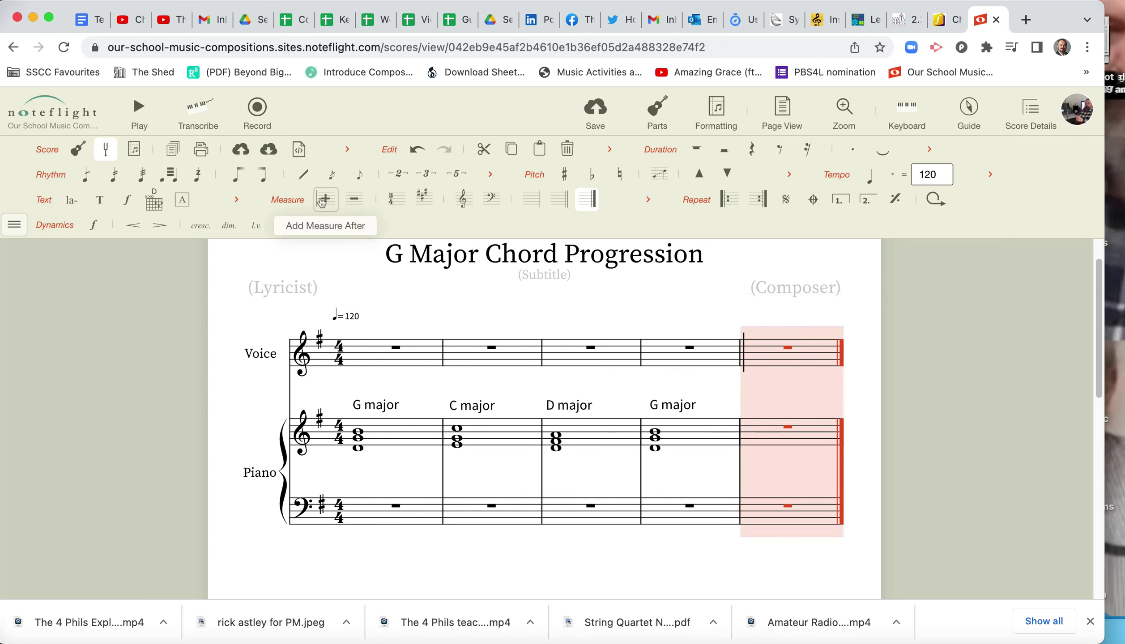
left_click(322, 201)
left_click(323, 201)
left_click(322, 201)
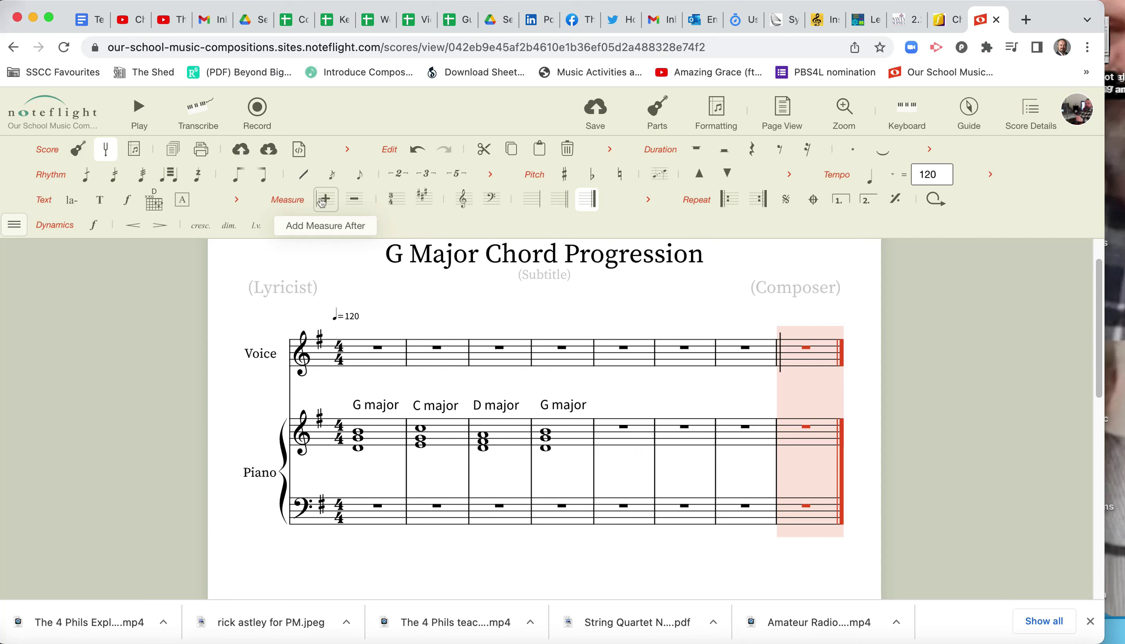
left_click(322, 200)
left_click(322, 201)
left_click(322, 201)
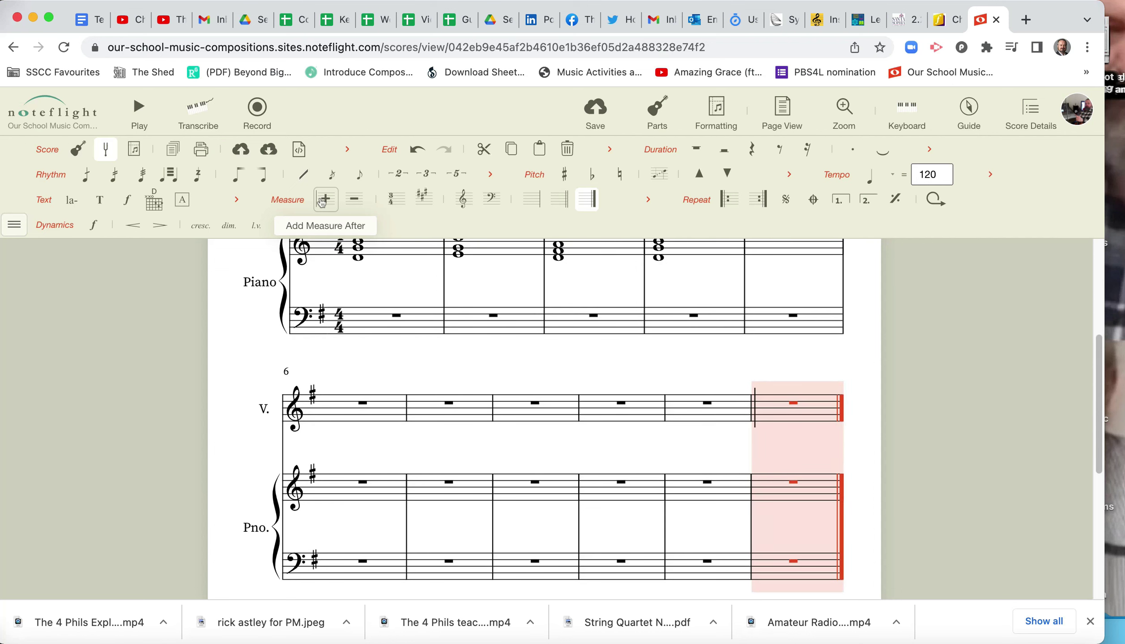
left_click(322, 201)
Step: Insert a system break after bar 8 so bars 5–8 sit on their own line
scroll(668, 358, "up", 3)
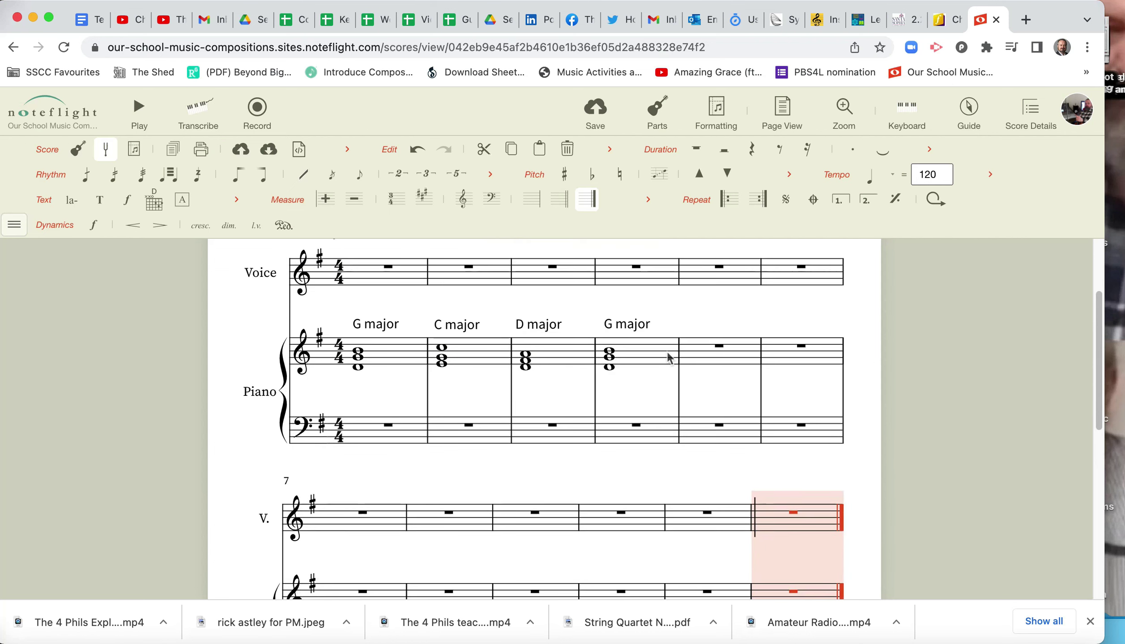
left_click(678, 383)
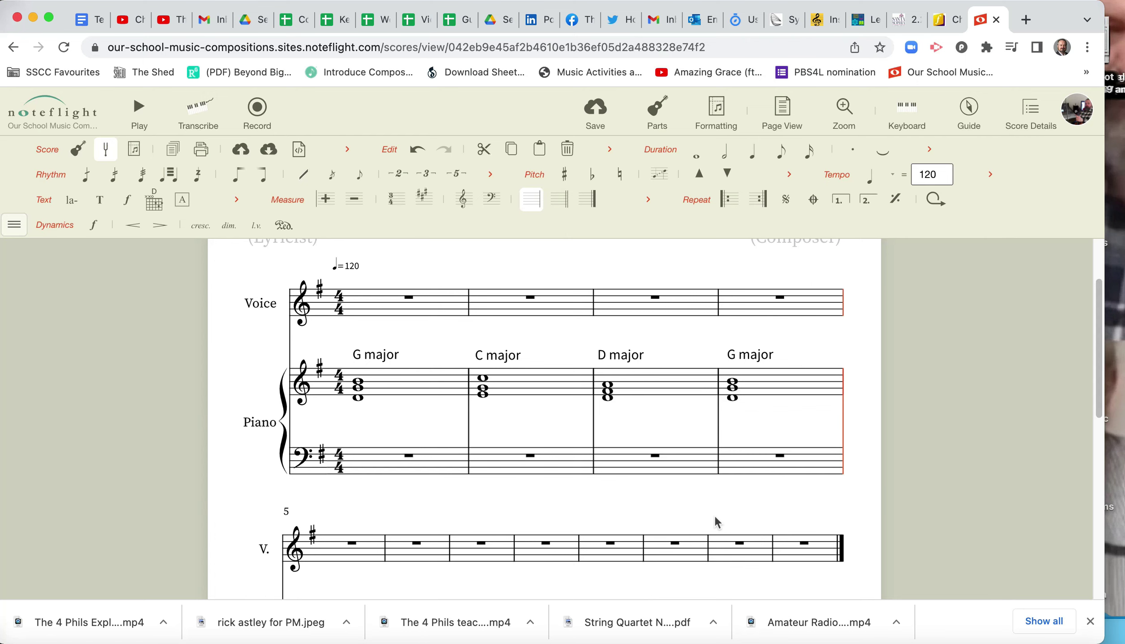
scroll(716, 523, "down", 1)
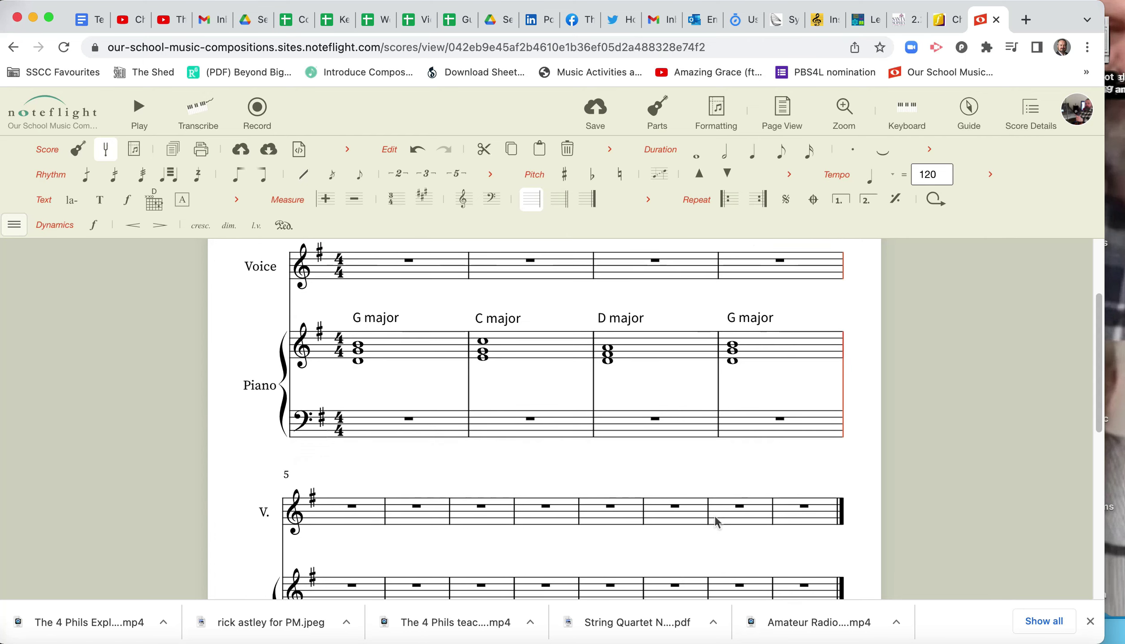
left_click(578, 518)
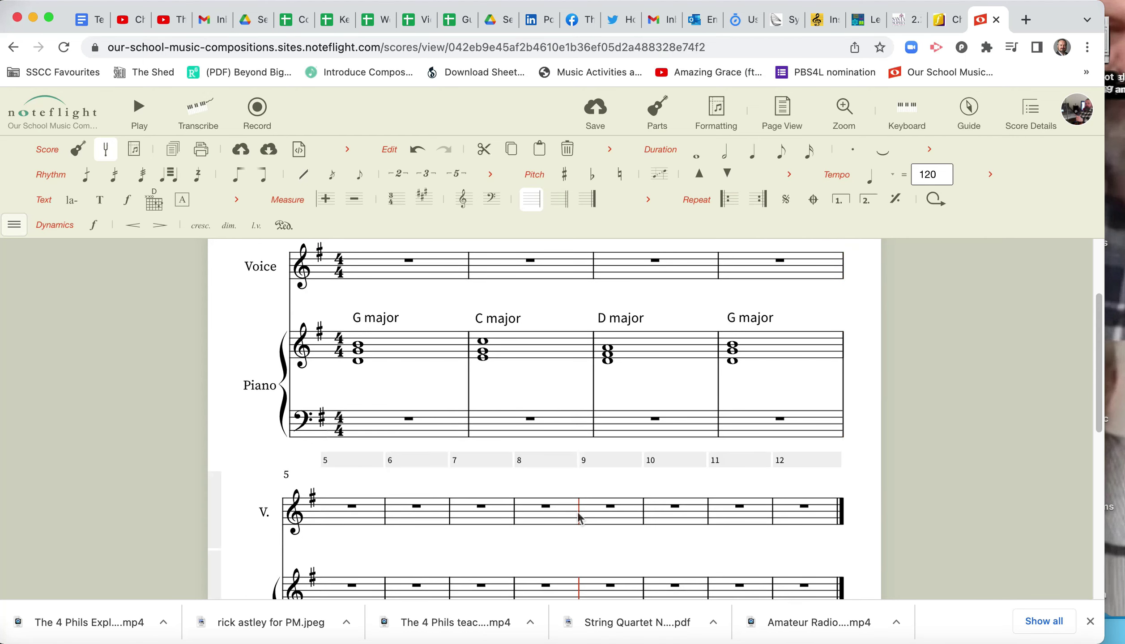
key("Return")
scroll(578, 519, "up", 2)
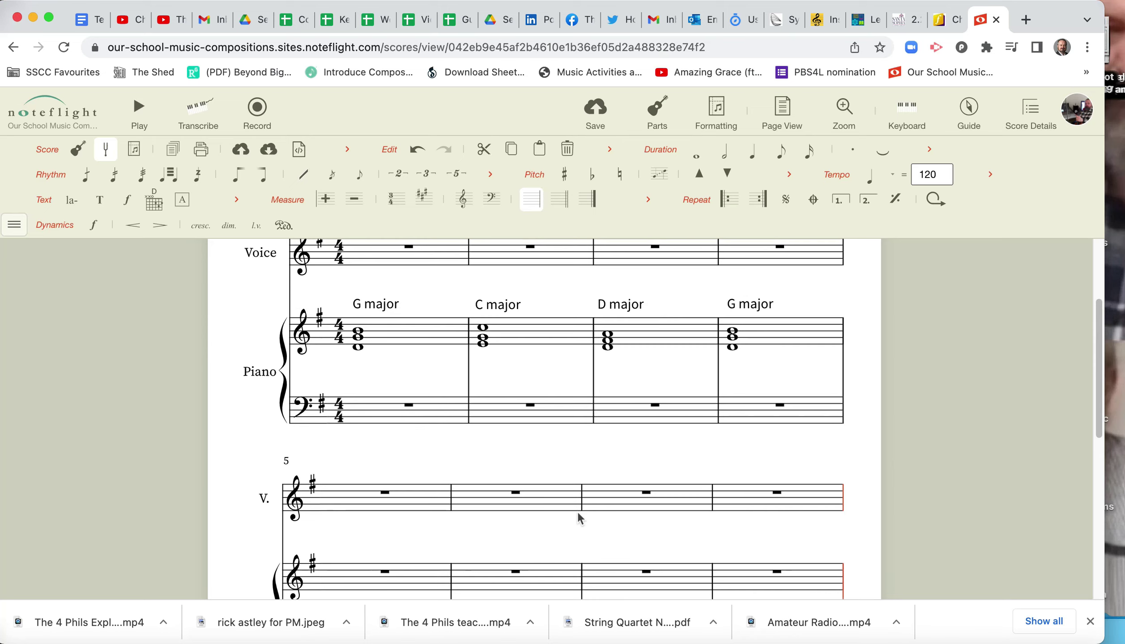
scroll(542, 562, "down", 4)
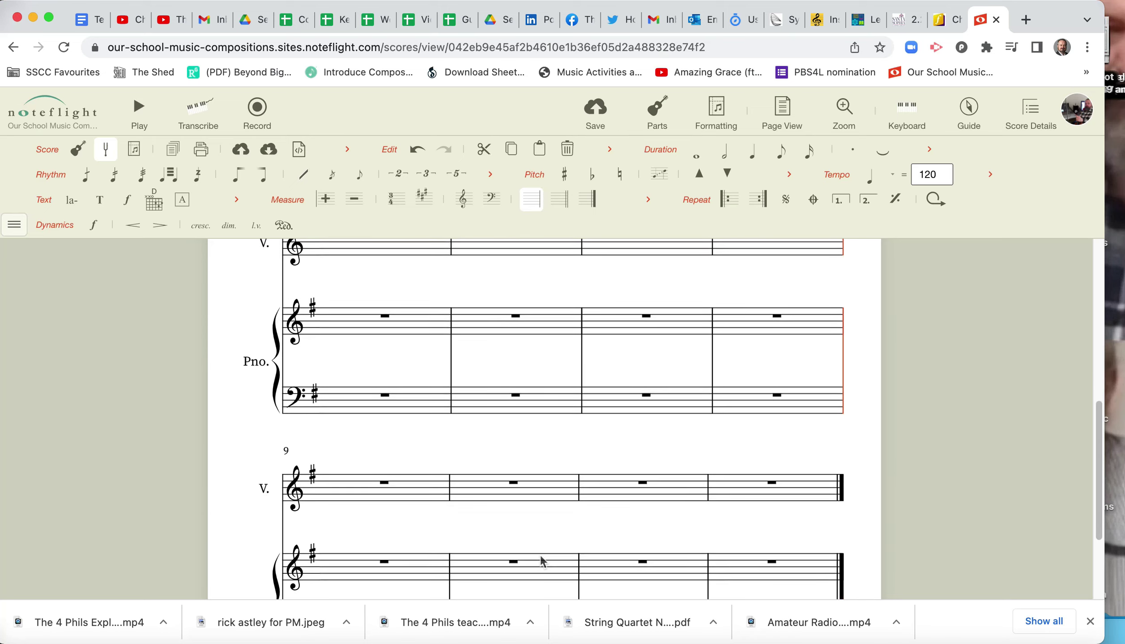
scroll(541, 561, "up", 1)
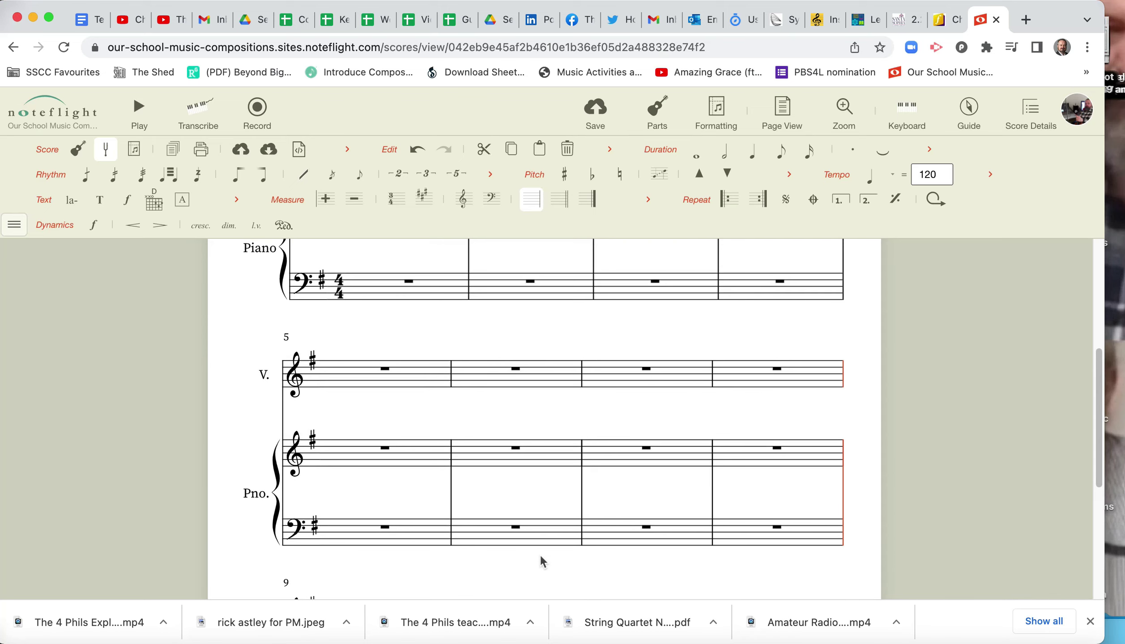
Step: Paste bar 4's labelled G major chord into piano treble bar 5, then recheck the reference
left_click(953, 28)
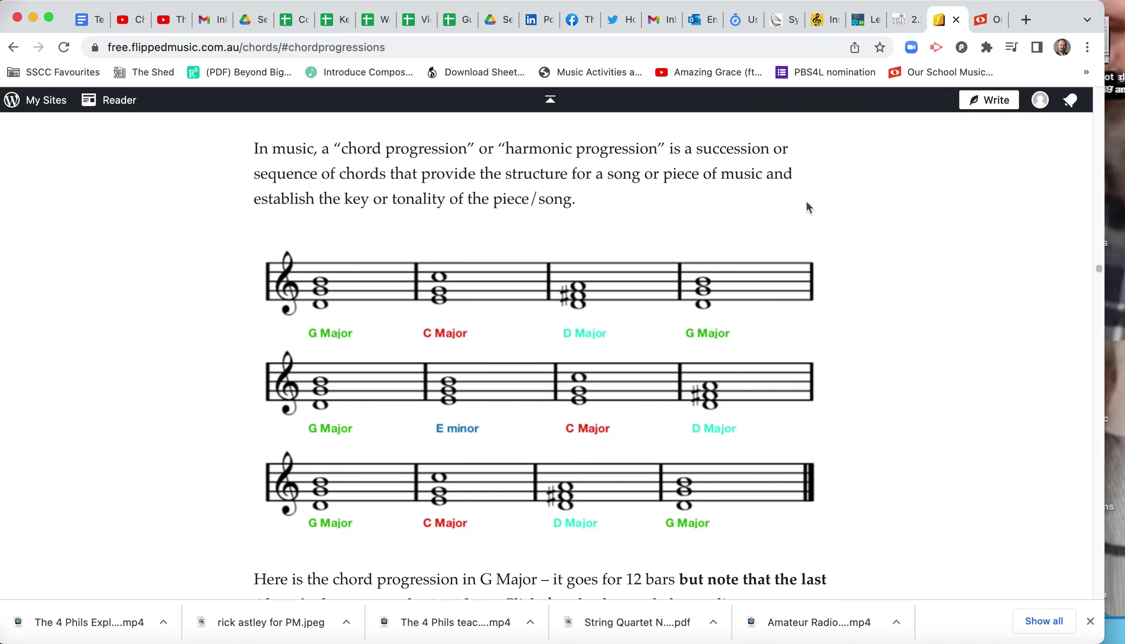
left_click(982, 29)
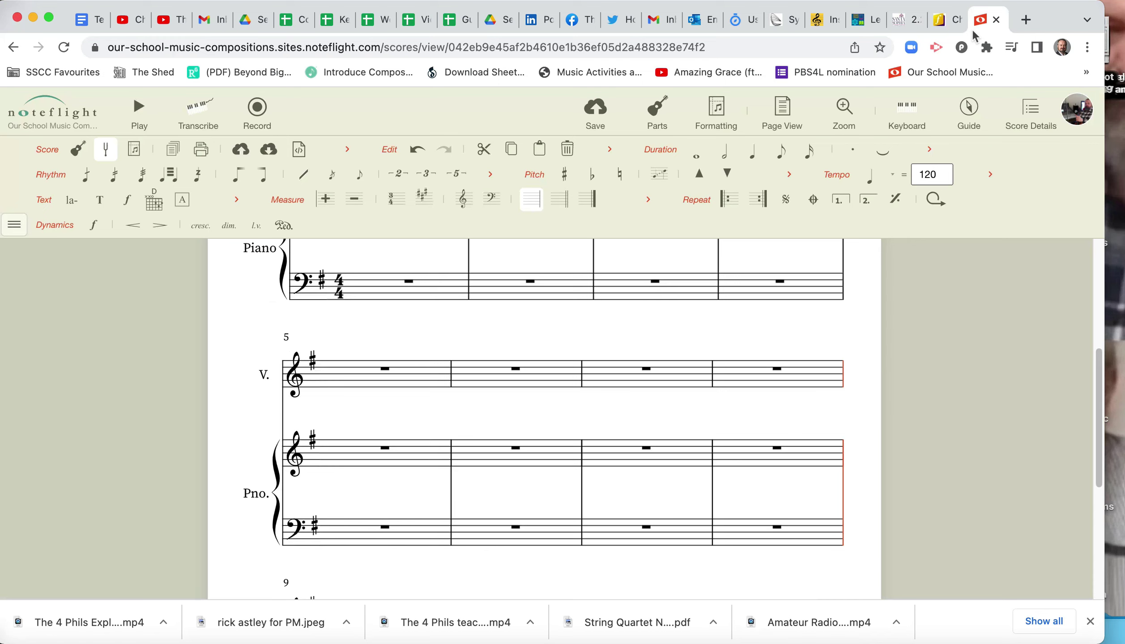
scroll(793, 323, "up", 3)
left_click(777, 326)
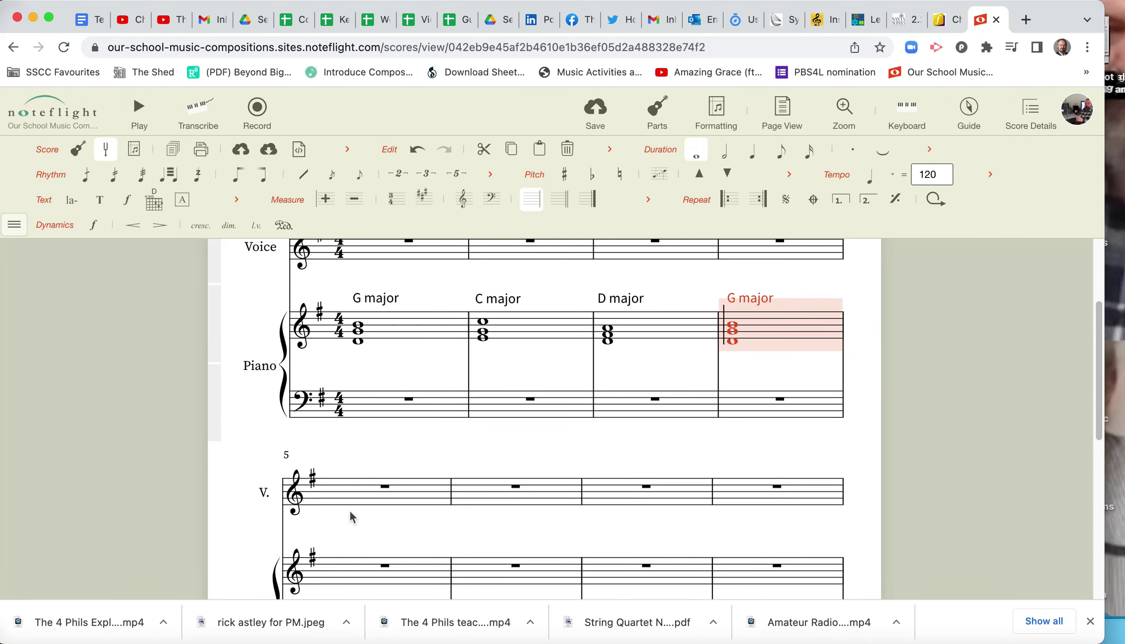
scroll(344, 524, "down", 2)
left_click(343, 531)
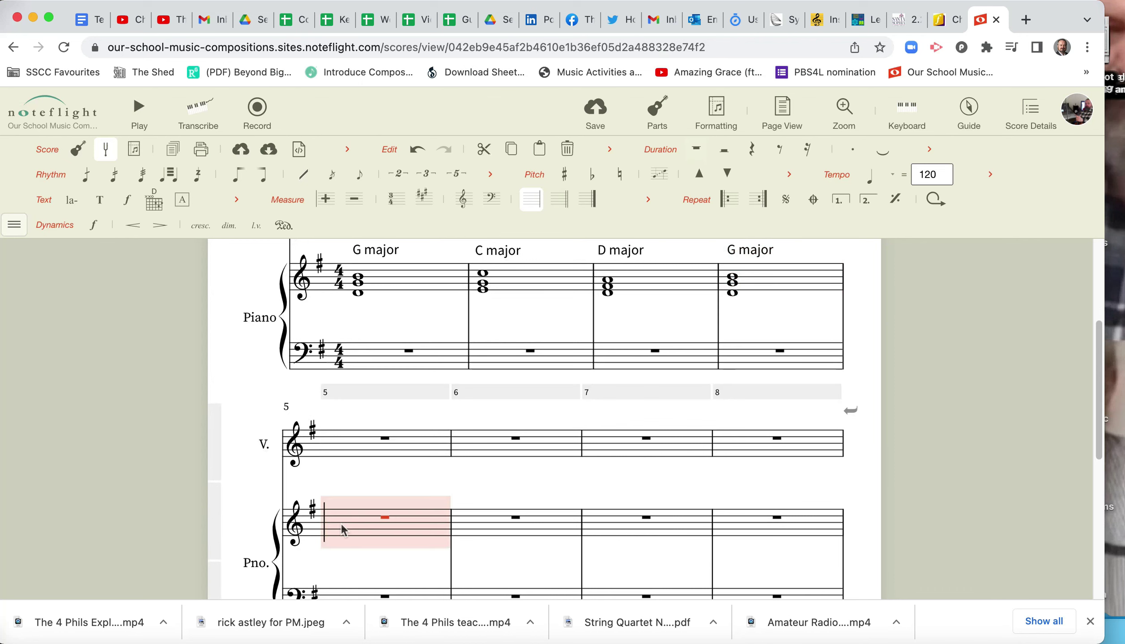
key("ctrl+v")
scroll(492, 514, "down", 1)
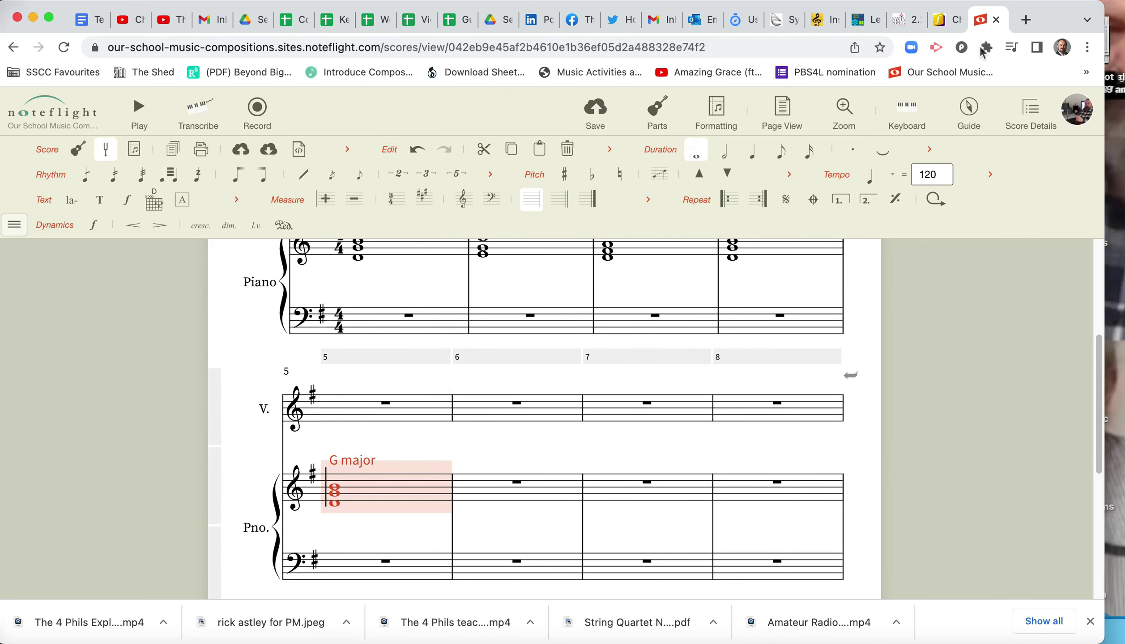
left_click(948, 20)
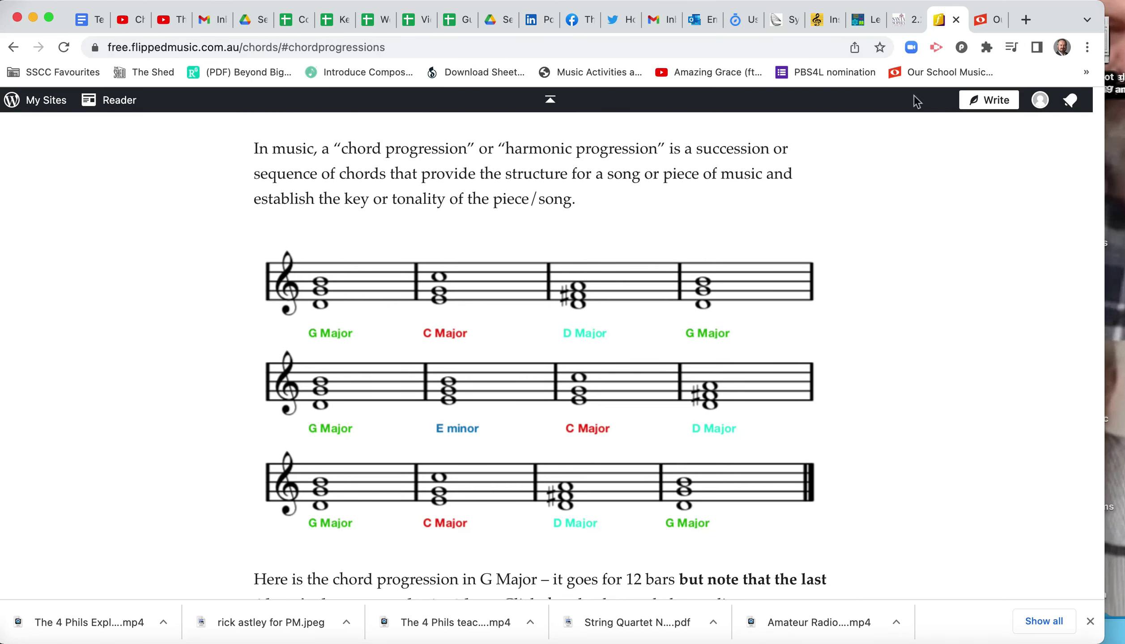
Step: Enter a three-note whole-note E minor triad in piano treble bar 6
left_click(982, 23)
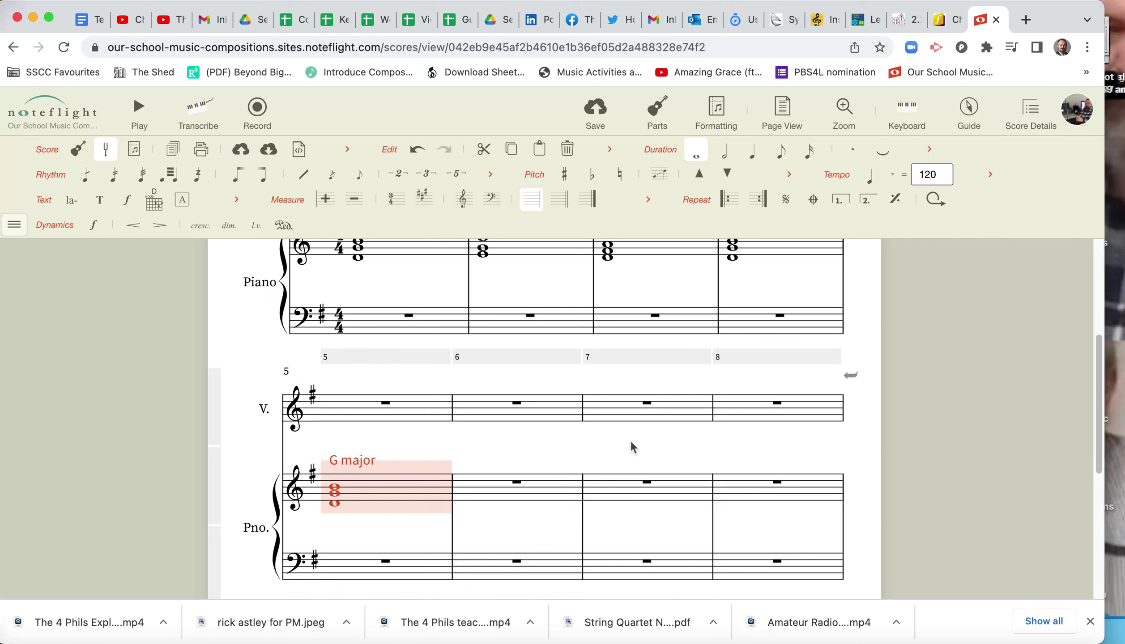
left_click(467, 490)
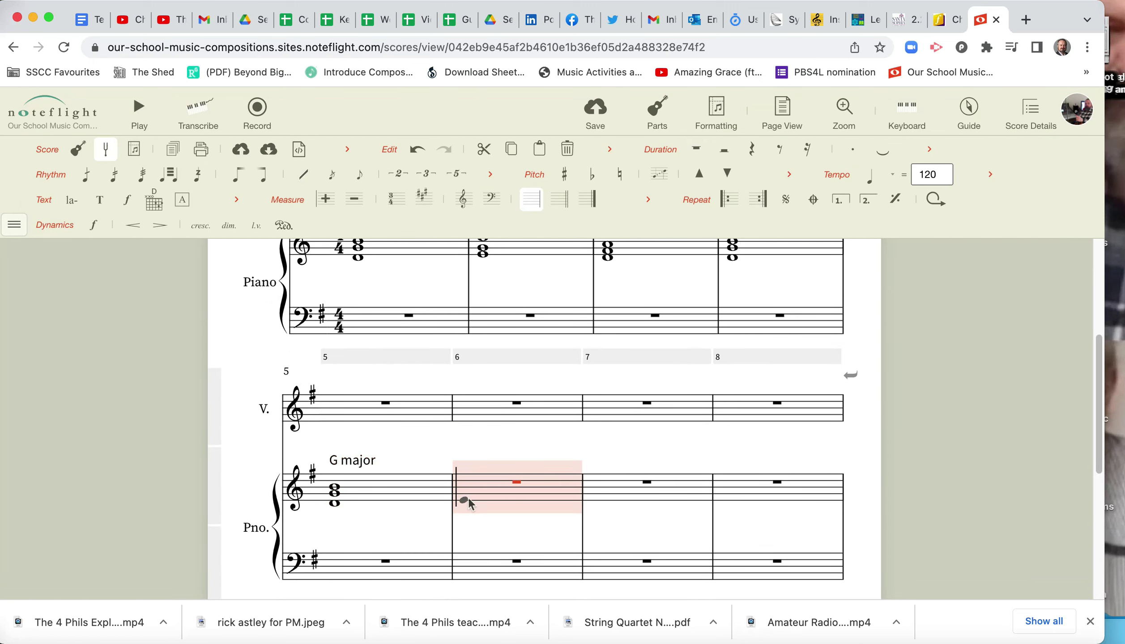
left_click(466, 500)
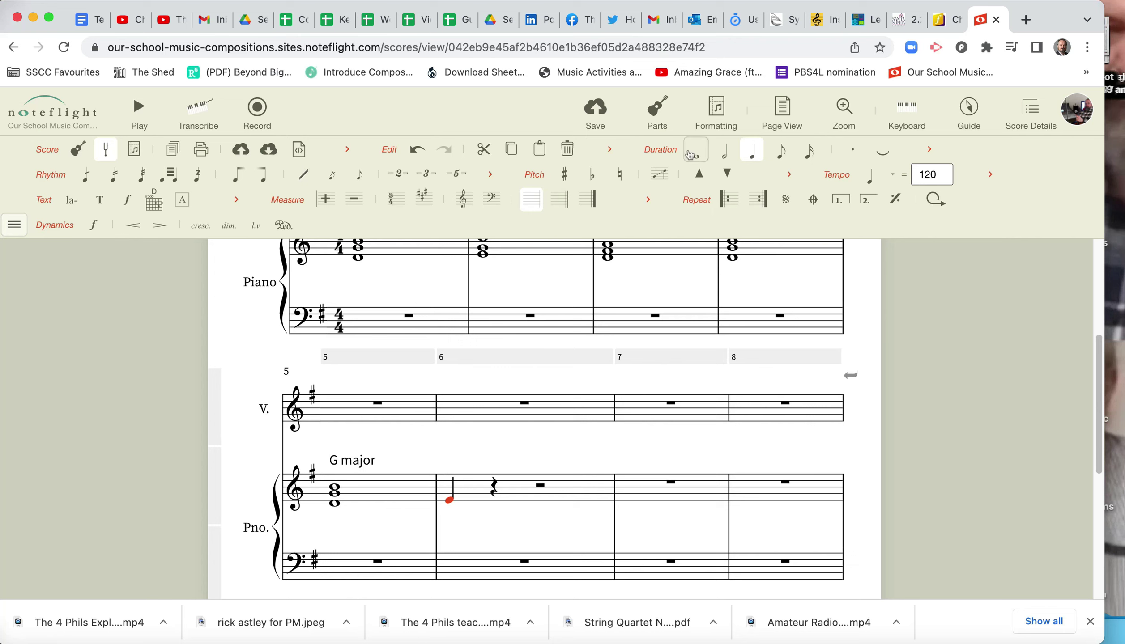
left_click(692, 153)
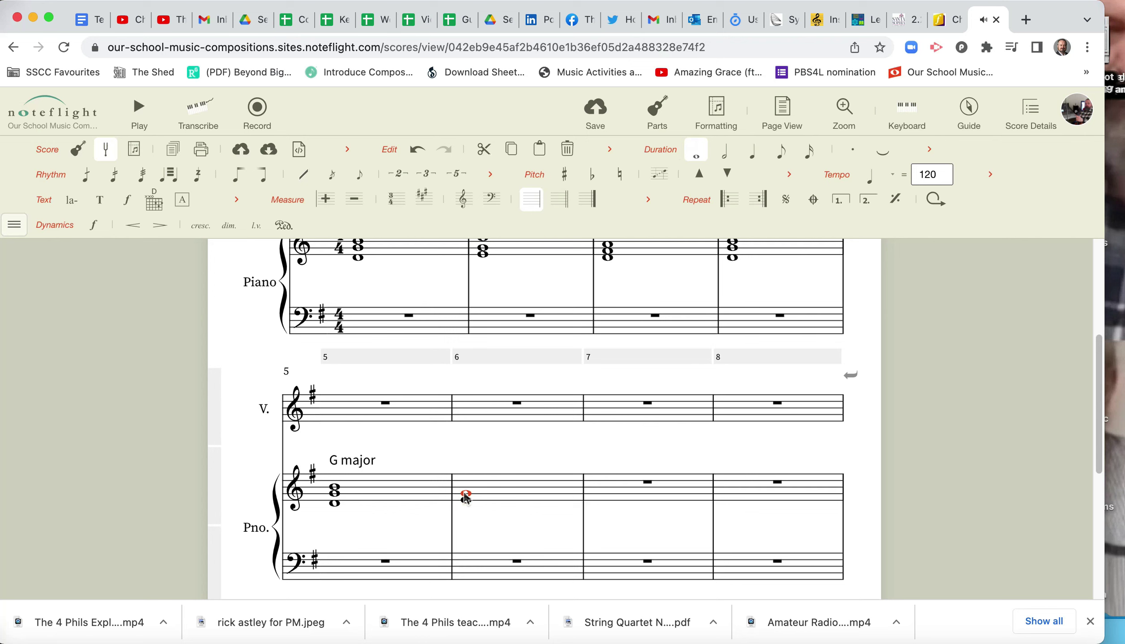
left_click(465, 492)
left_click(465, 484)
left_click(459, 498)
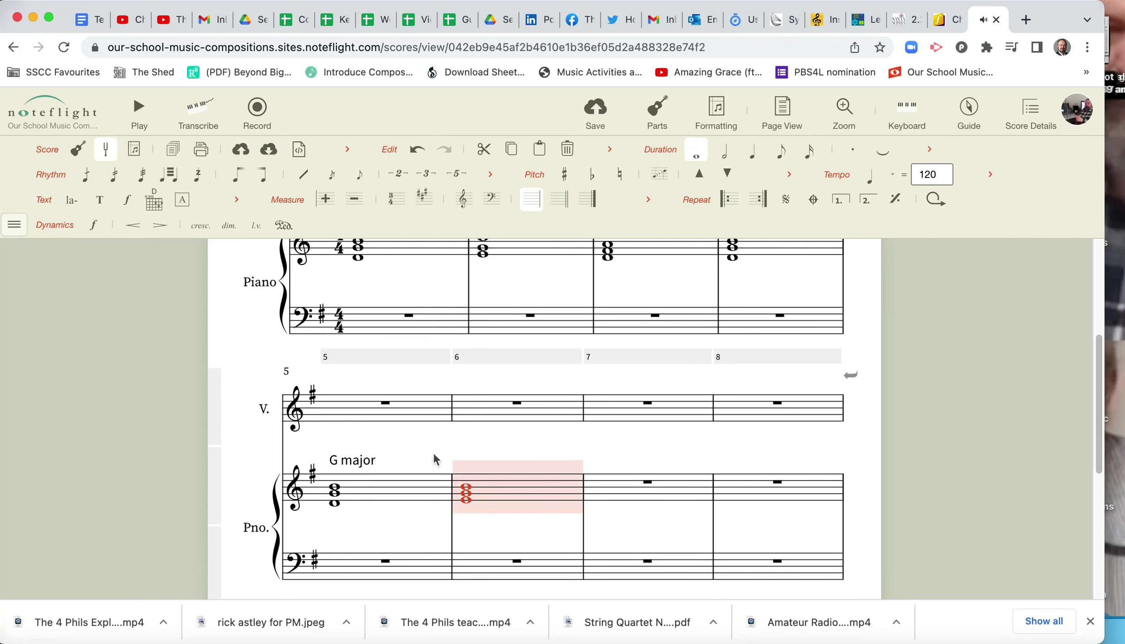
Step: Add an 'E minor' chord label to the bar 6 chord, then undo it
left_click(149, 201)
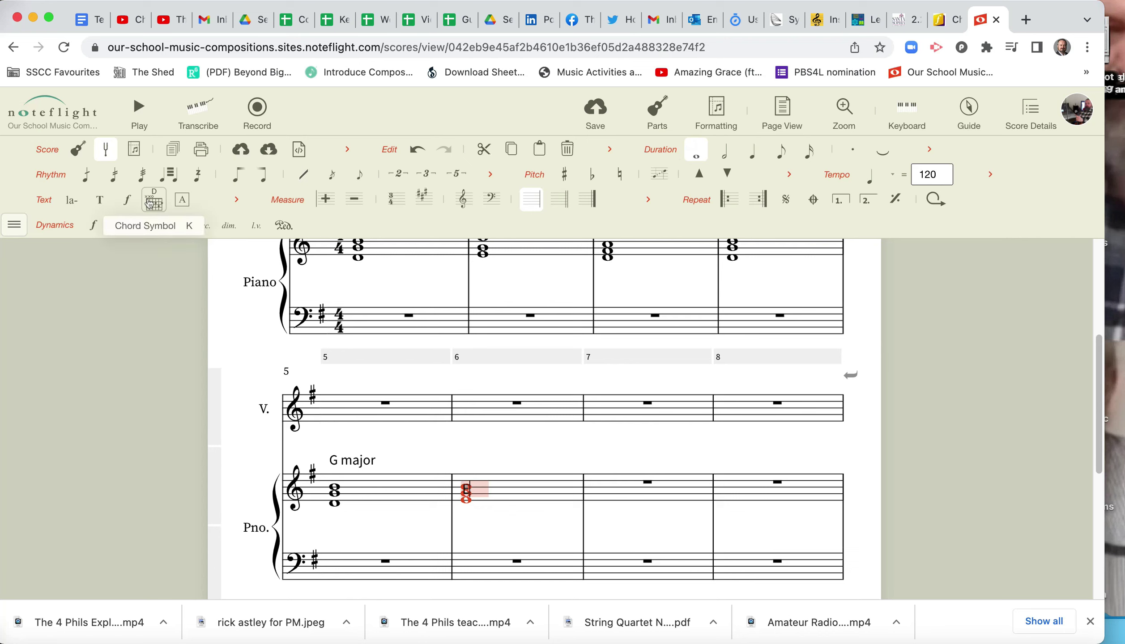
type("E minor")
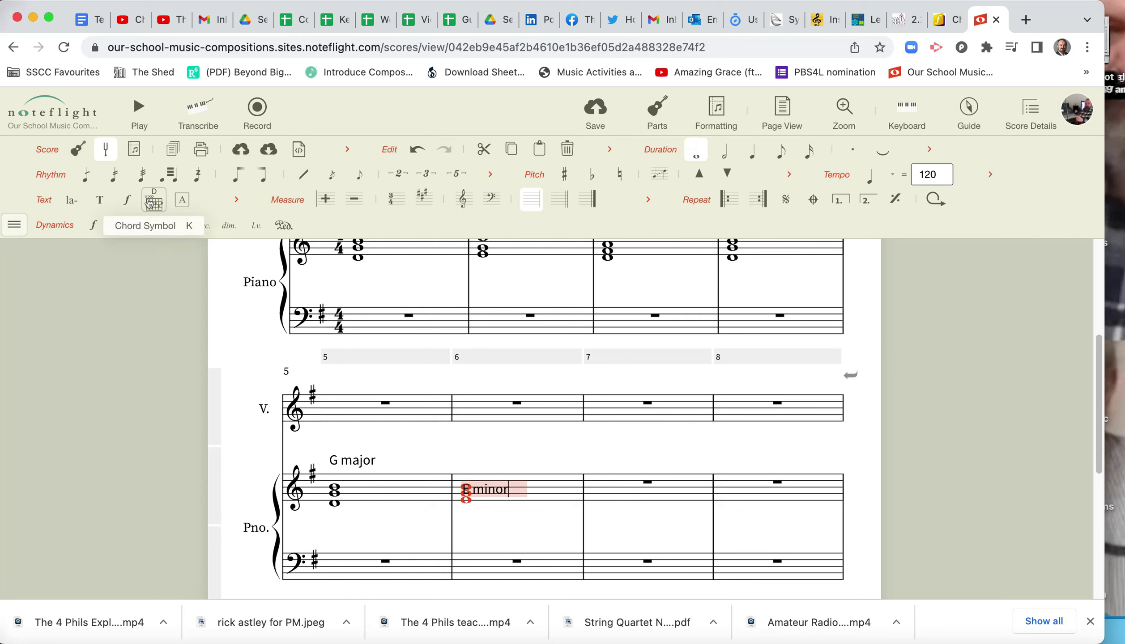
key("Return")
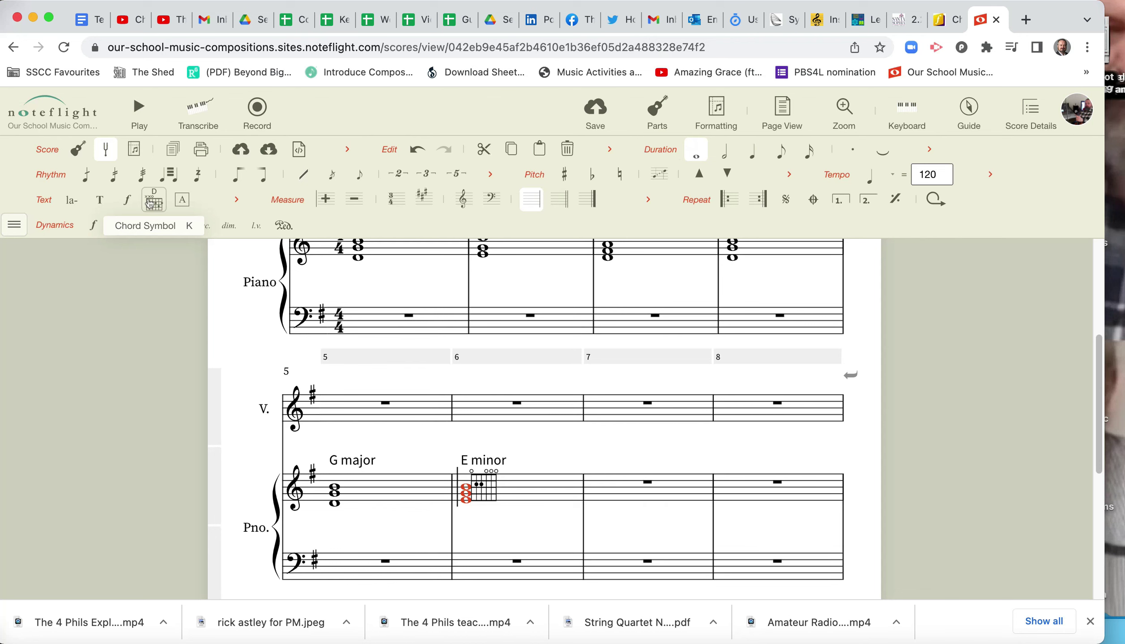
left_click(492, 485)
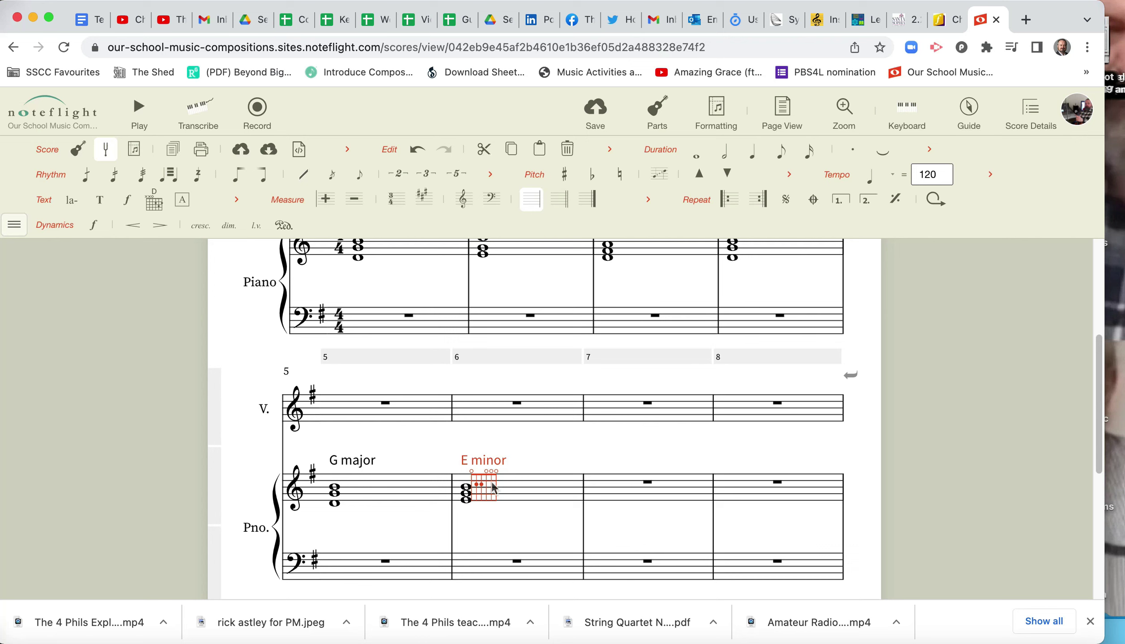
key("super+z")
key("super+z")
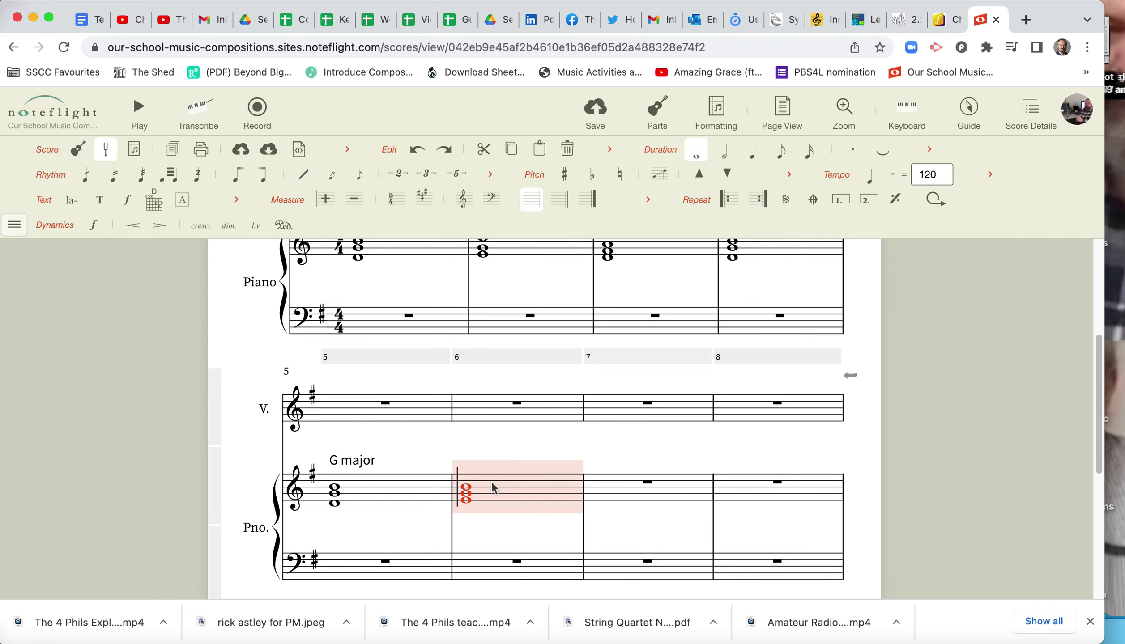
Step: Re-add the 'E minor' label and drag it higher, then undo those changes
left_click(155, 202)
type("E")
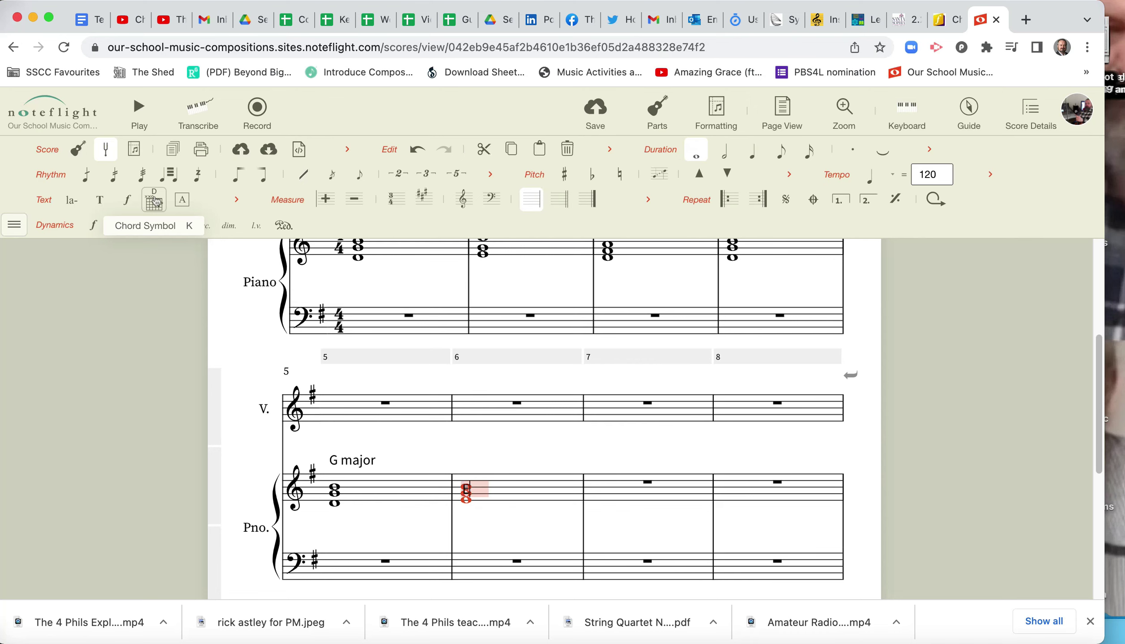
type(" minor")
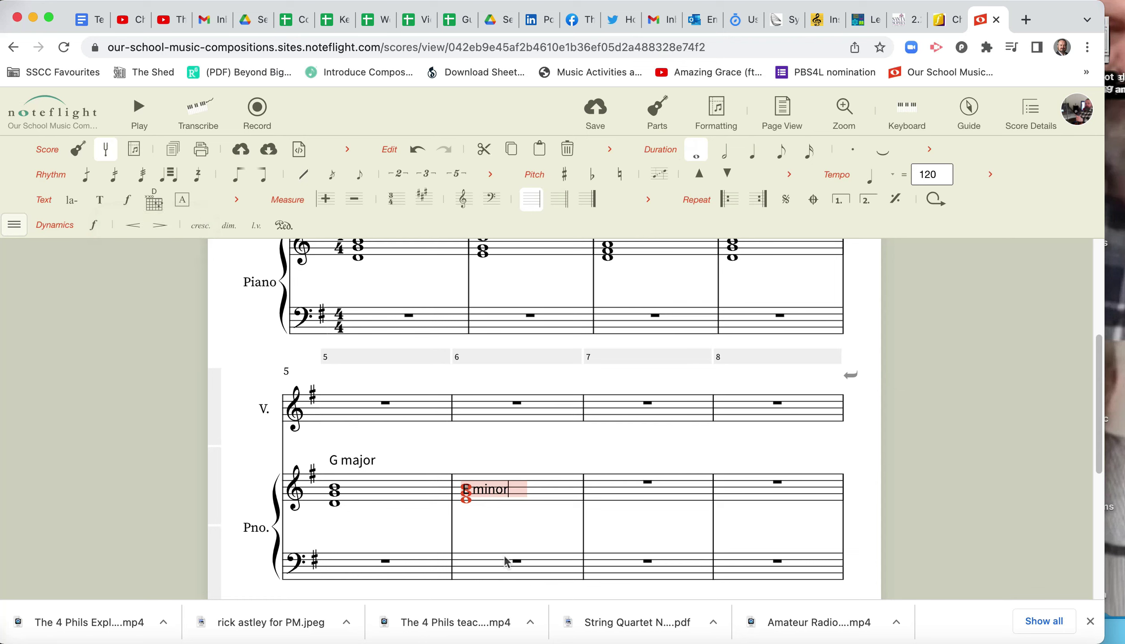
left_click(499, 531)
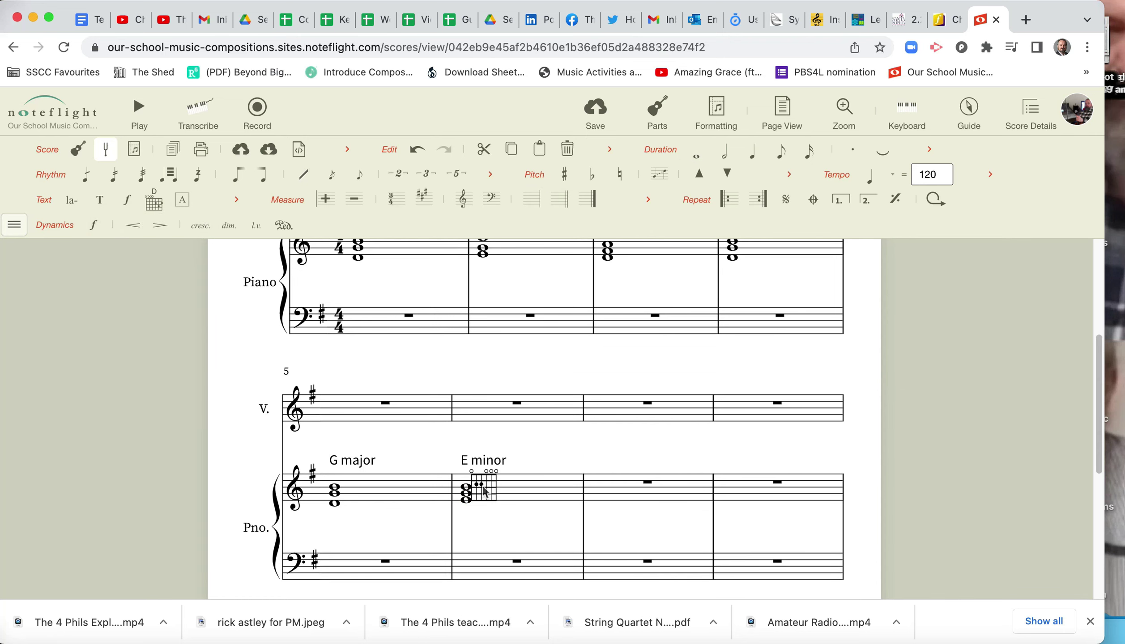
left_click_drag(484, 486, 478, 464)
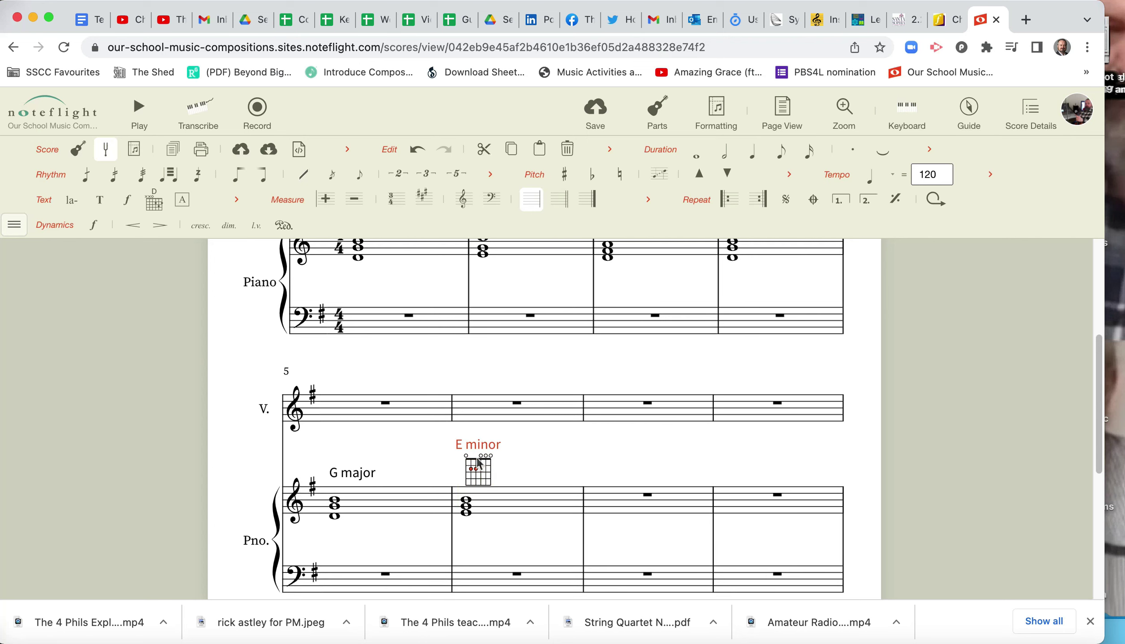
left_click(518, 475)
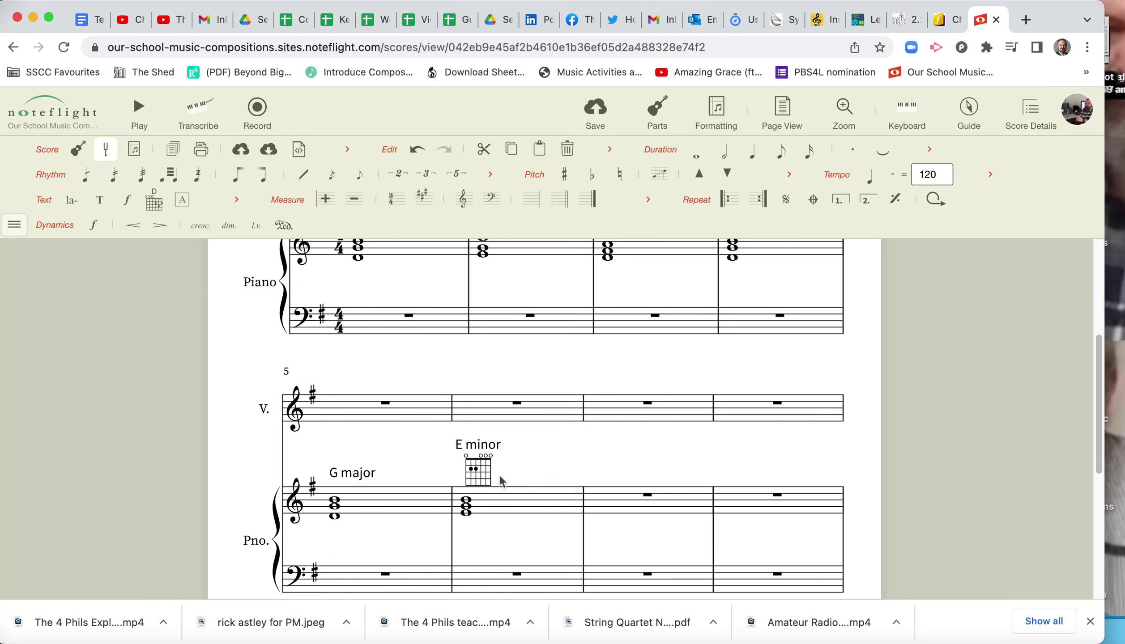
key("super+z")
key("super+z")
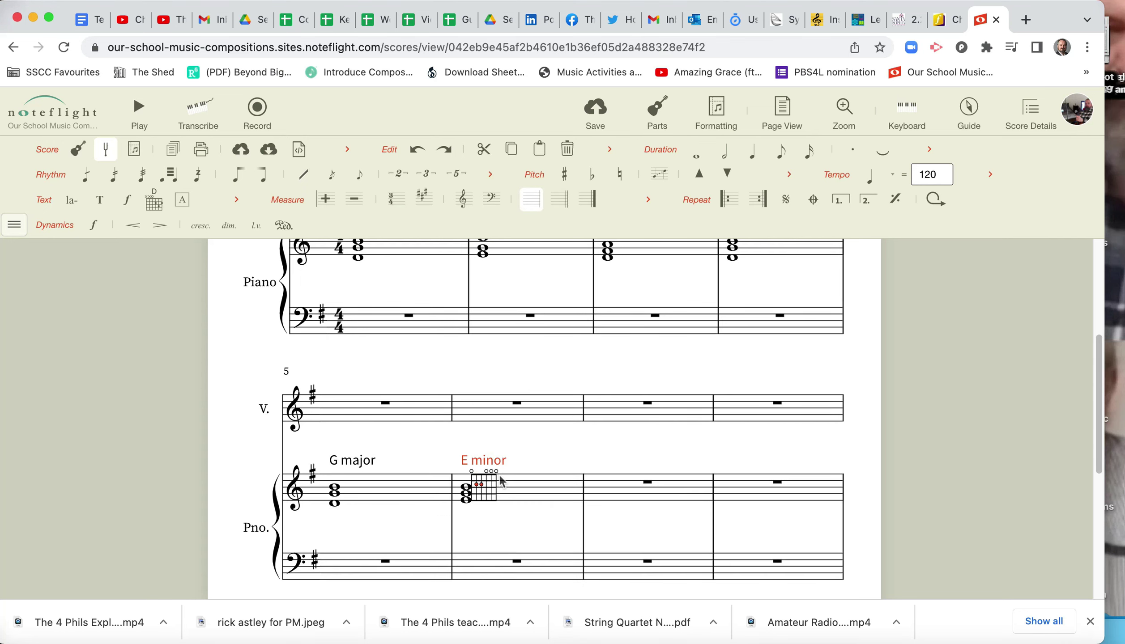
key("super+z")
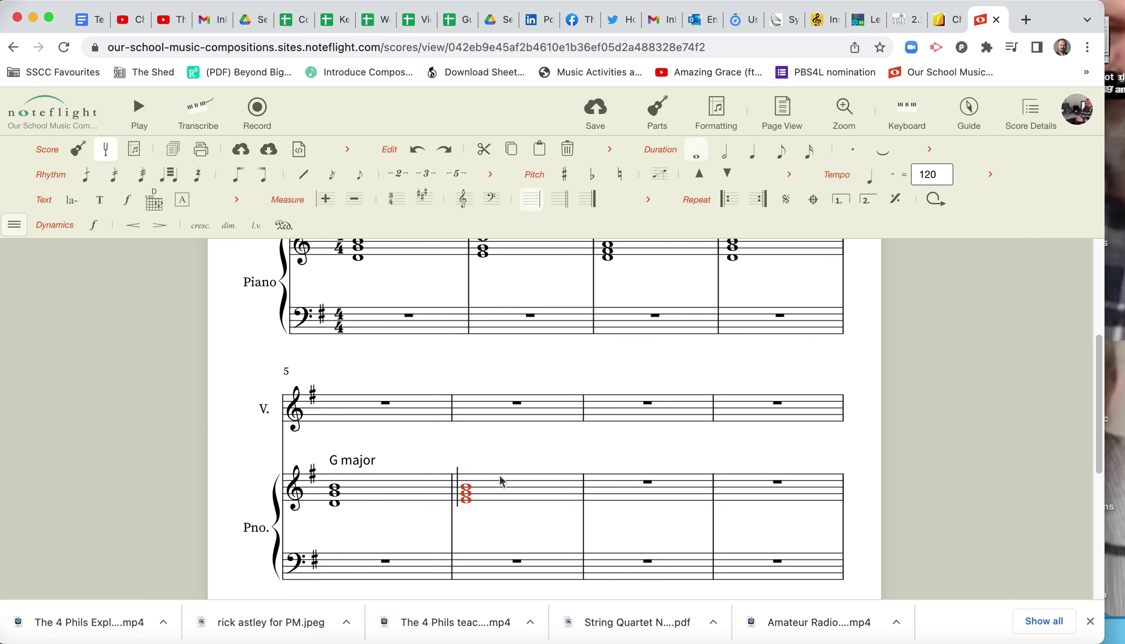
Step: Label the bar 6 chord 'Em', rename it to 'E minor' and move it above the staff
left_click(155, 208)
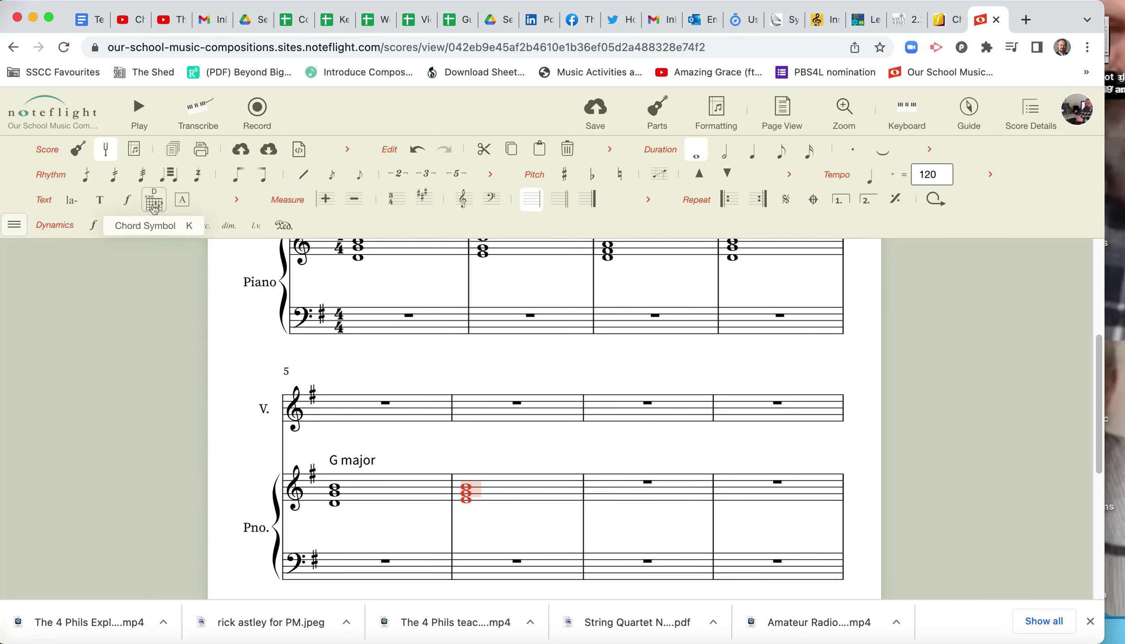
type("Em")
key("Return")
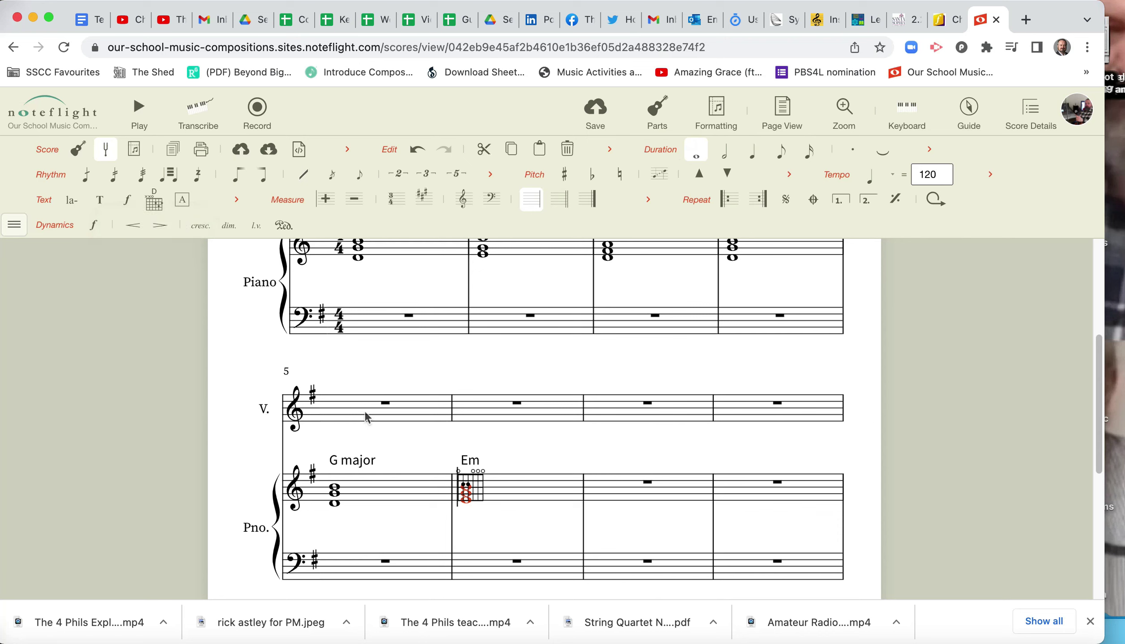
double_click(478, 494)
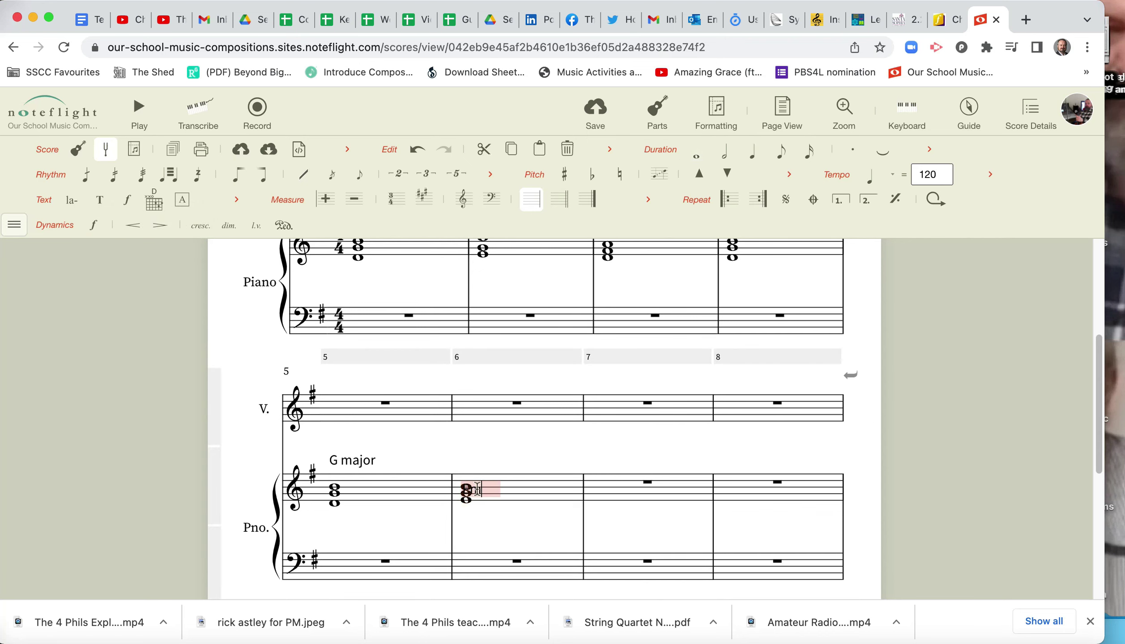
key("BackSpace")
key("BackSpace")
type("E minor")
key("Return")
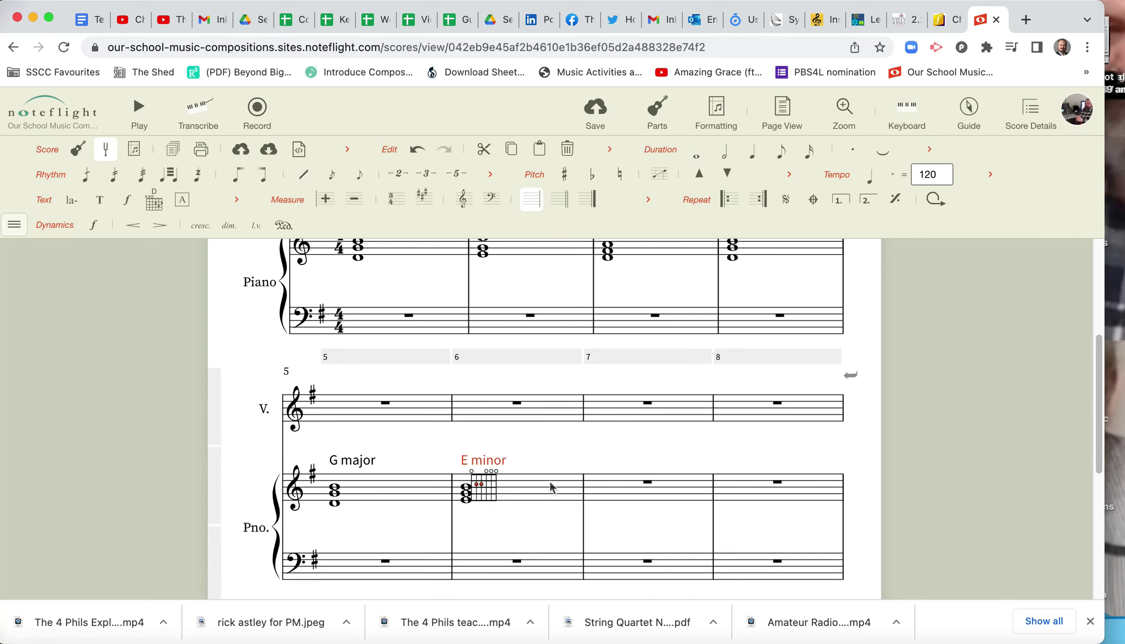
left_click_drag(494, 497, 490, 465)
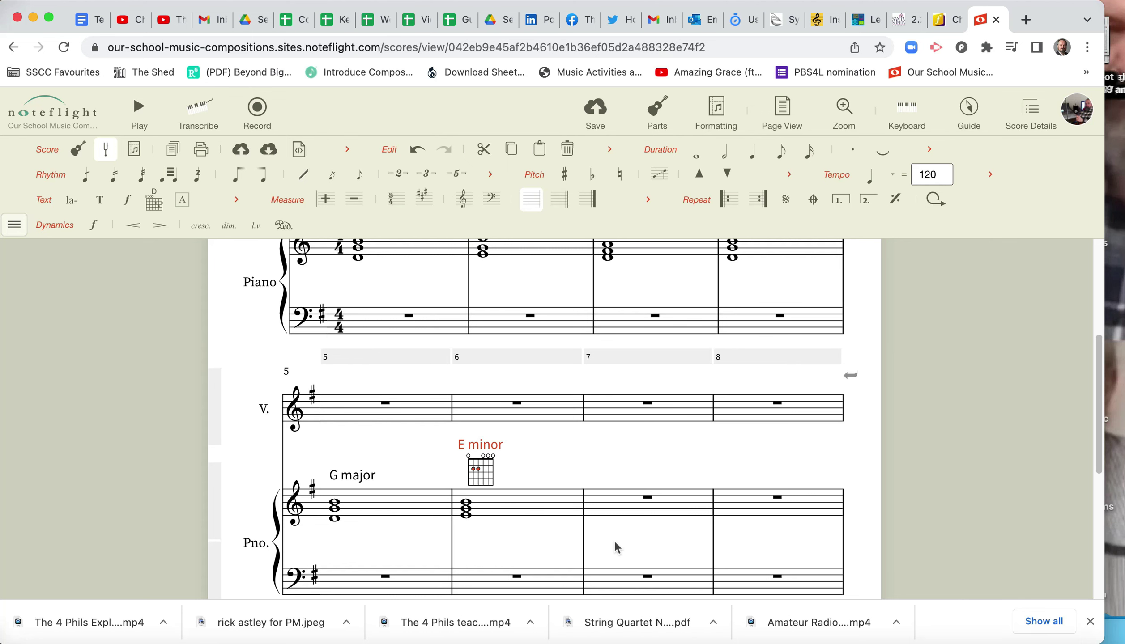
Step: Check the reference page, then select the C and D major piano bars 2–3
left_click(948, 22)
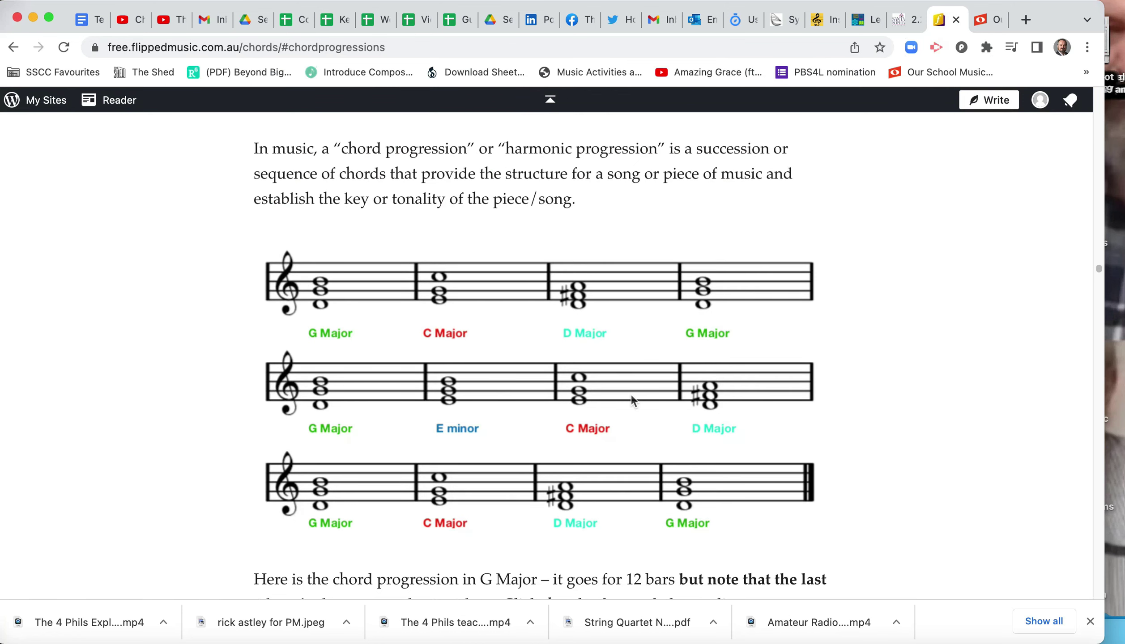
left_click(994, 26)
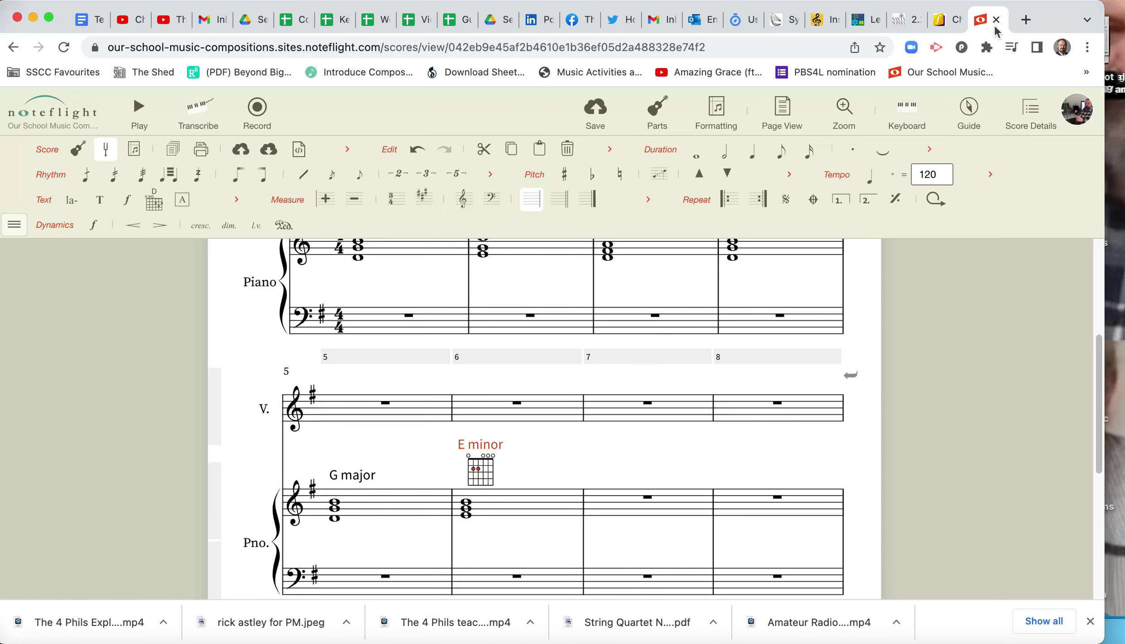
scroll(785, 374, "up", 3)
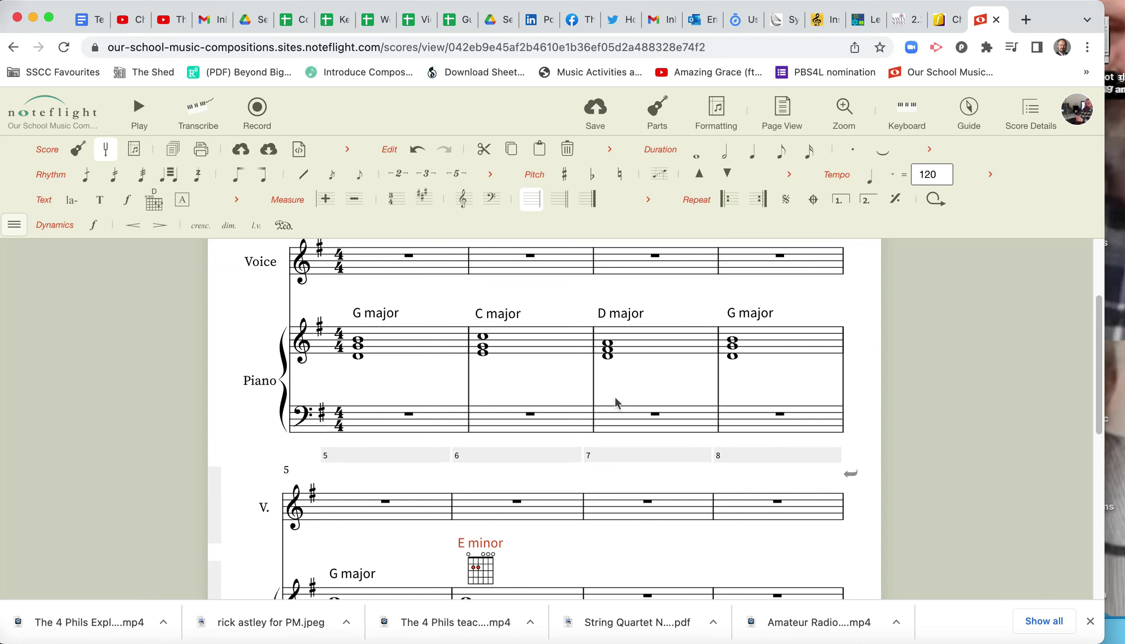
left_click(517, 347)
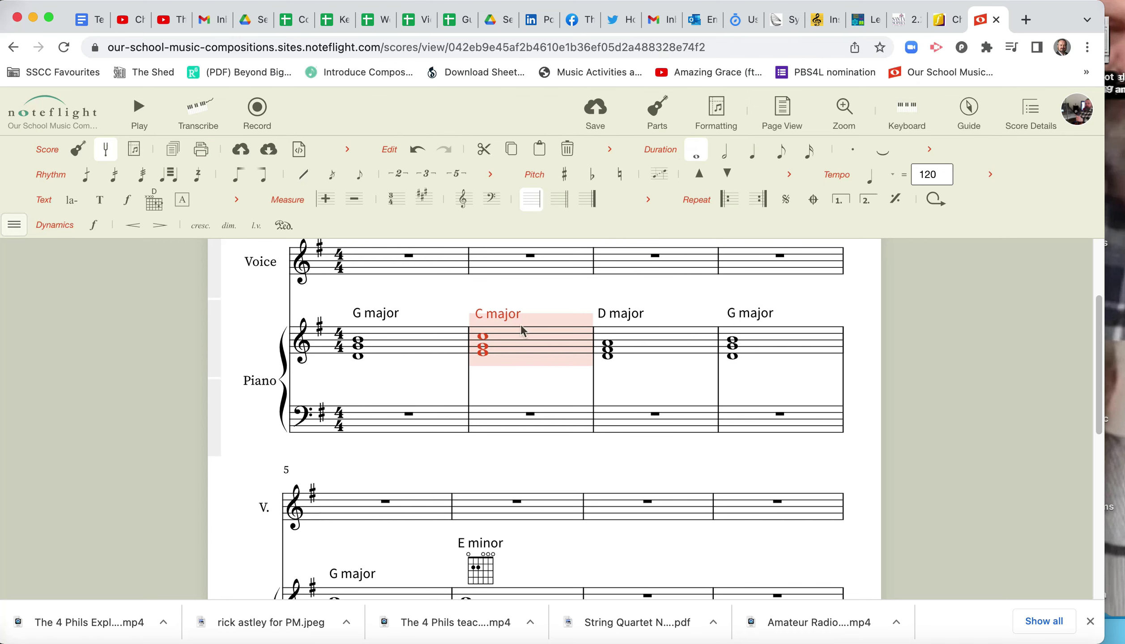
left_click(638, 343, "shift")
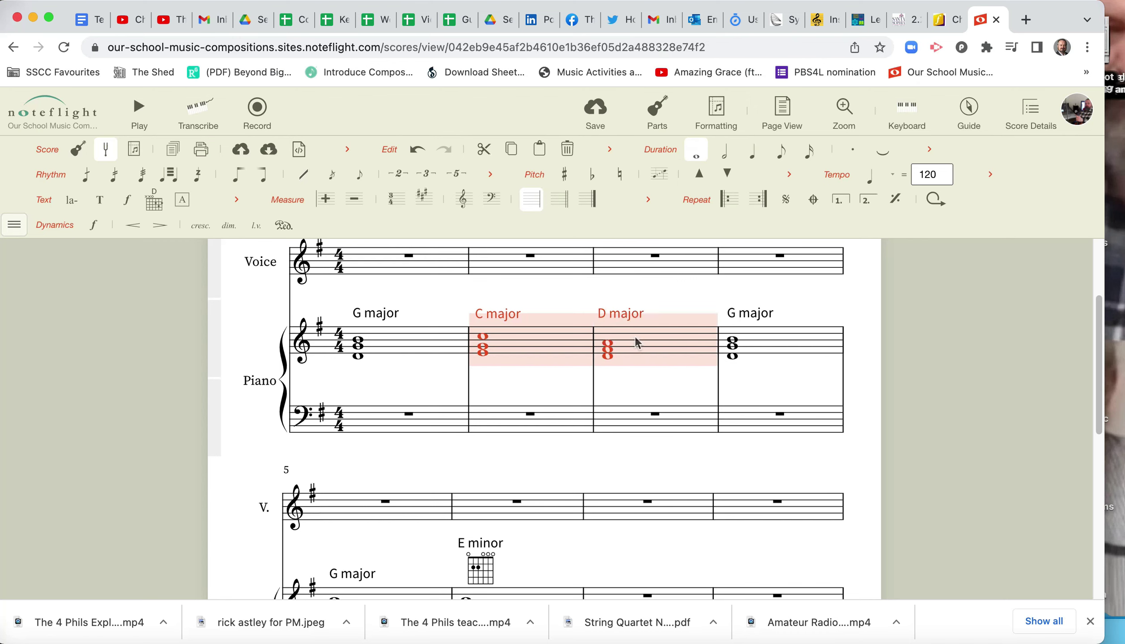
scroll(638, 344, "down", 10)
scroll(626, 340, "up", 2)
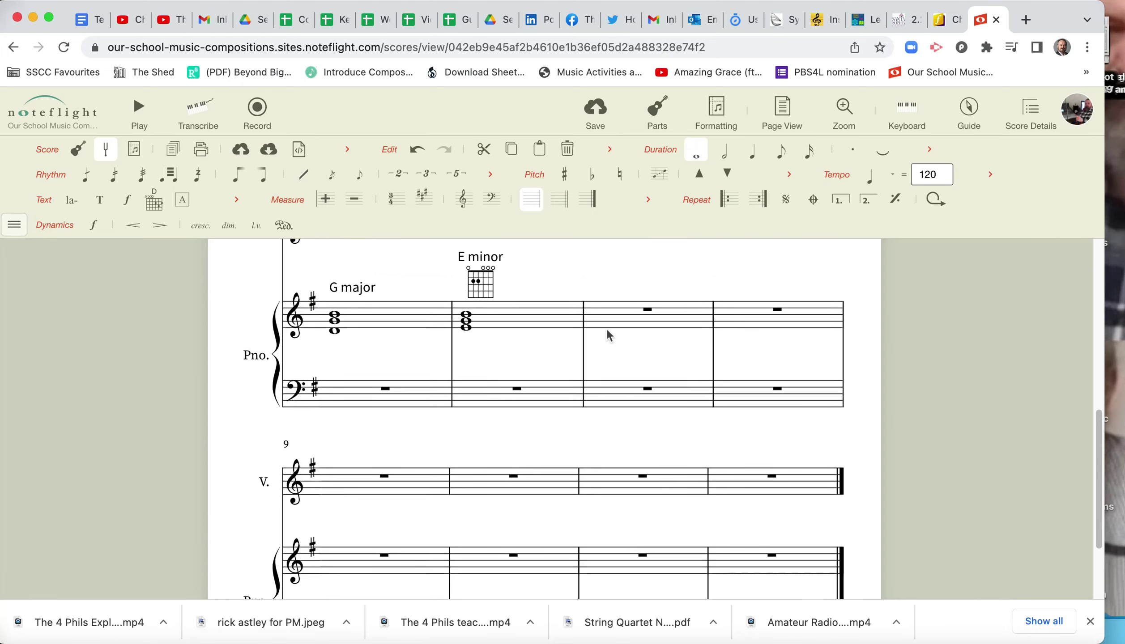
Step: Paste the C and D major bars into bars 7–8 and return to the reference page
left_click(607, 335)
key("cmd+v")
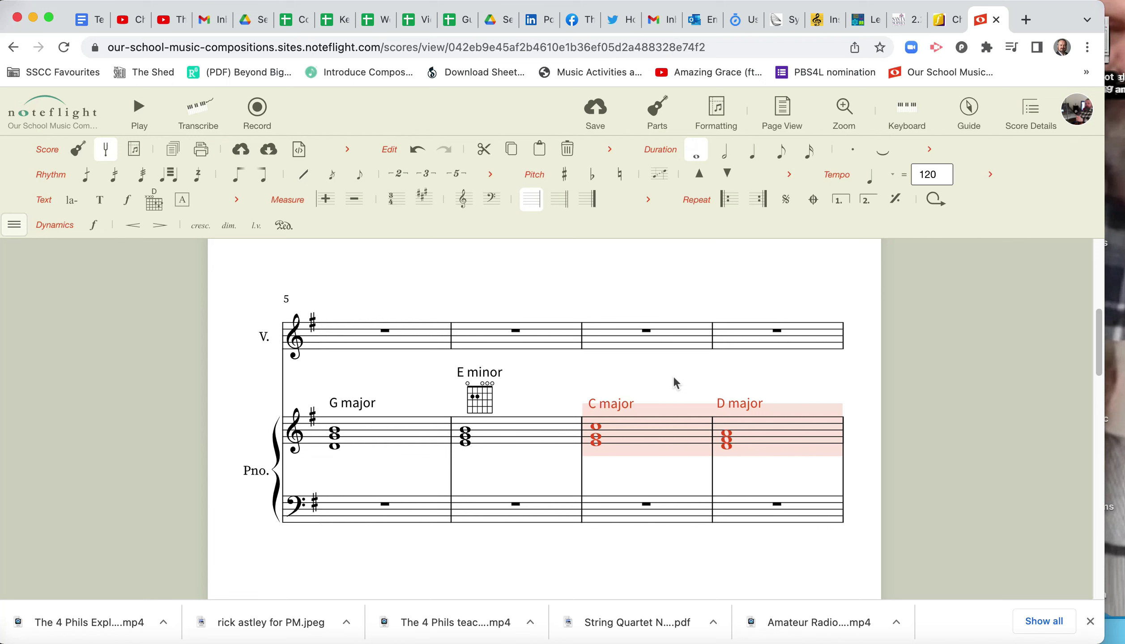
left_click(673, 381)
left_click(946, 23)
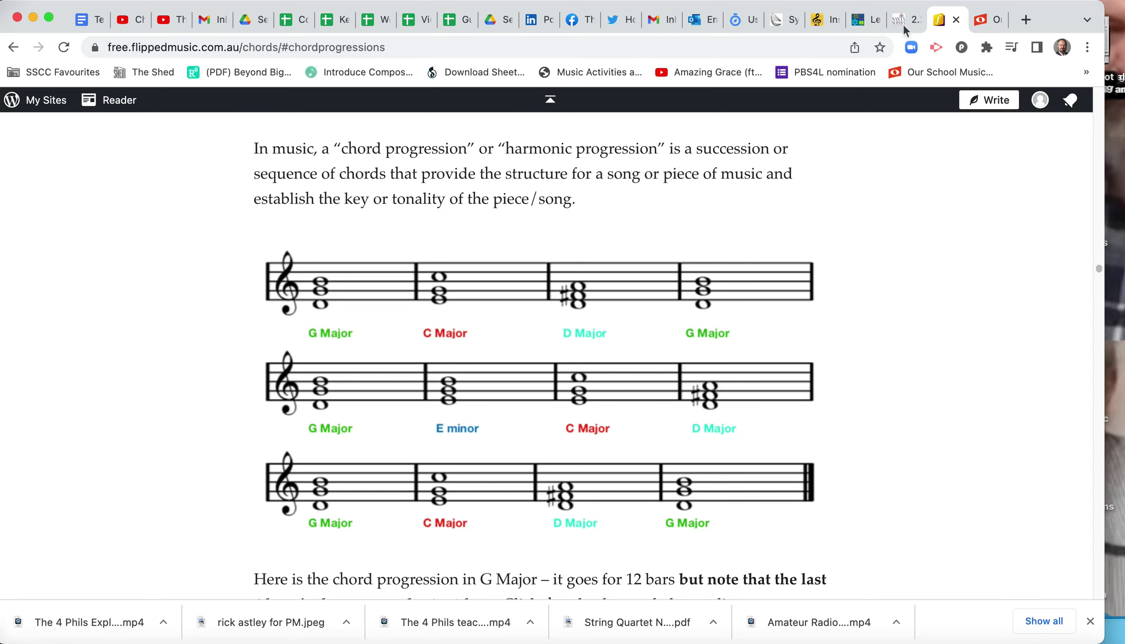
Step: Select the four first-line piano bars holding G, C, D and G major
left_click(996, 25)
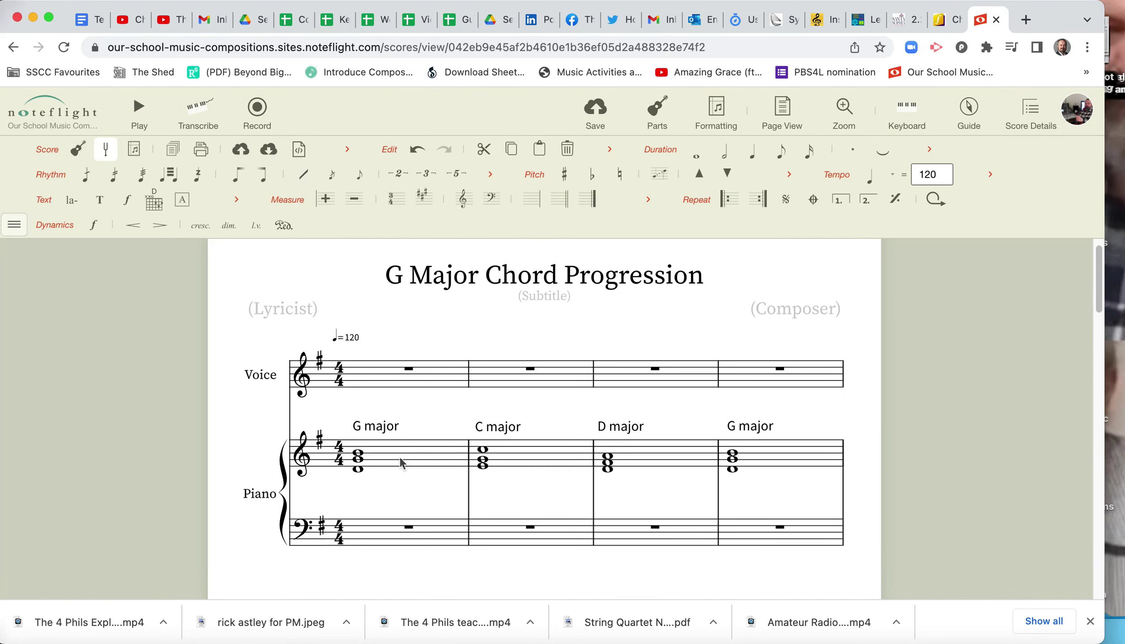
left_click(400, 464)
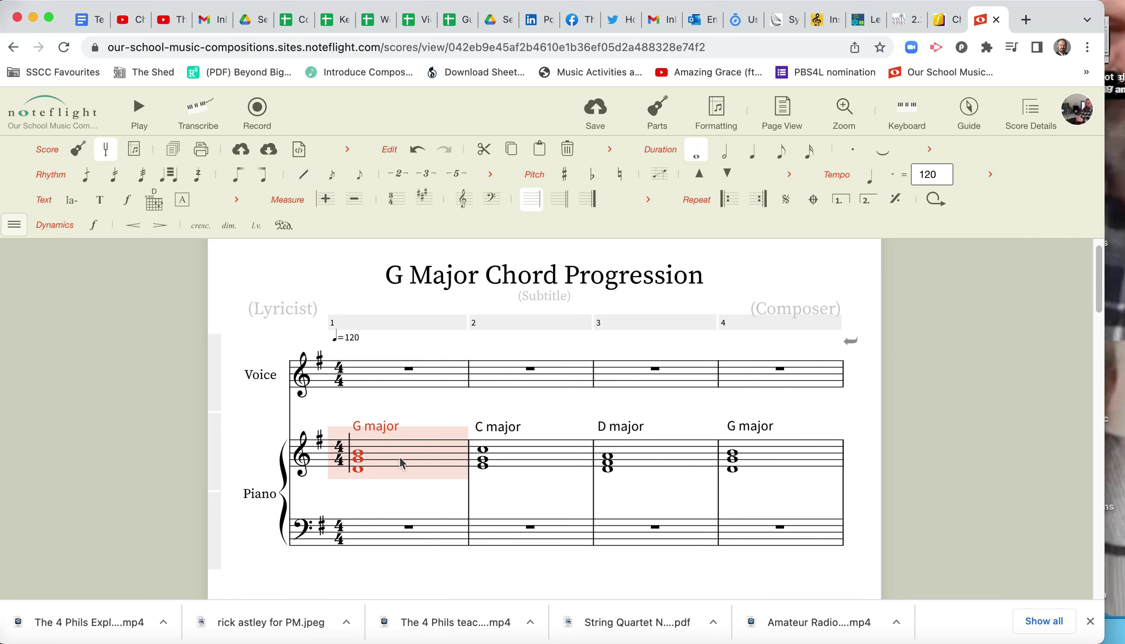
left_click(763, 466, "shift")
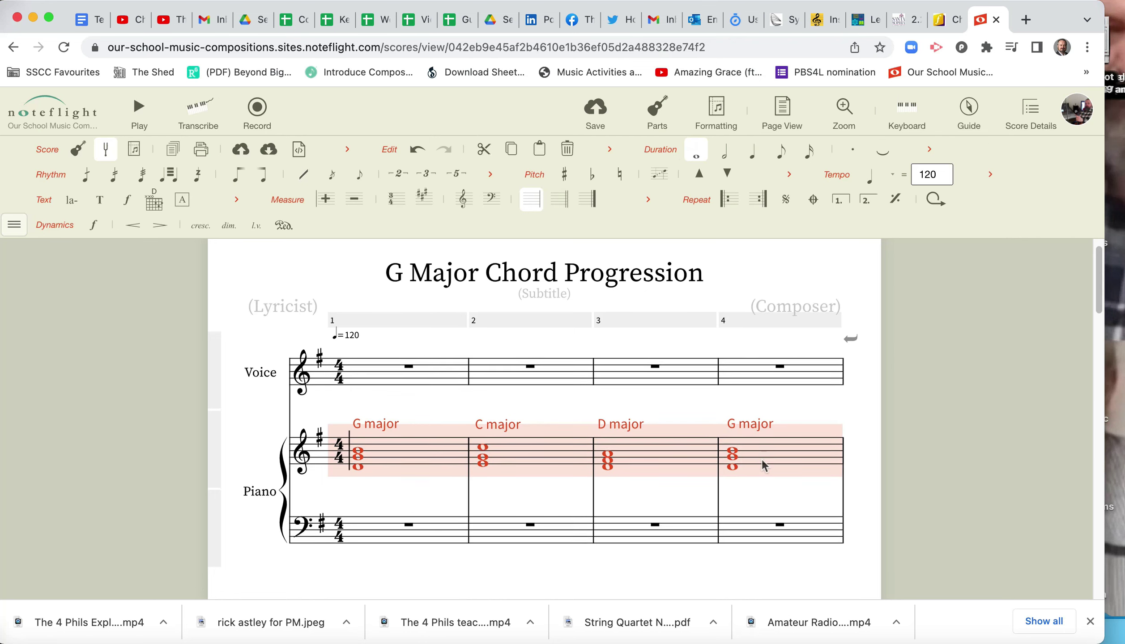
scroll(763, 465, "down", 10)
scroll(763, 465, "down", 6)
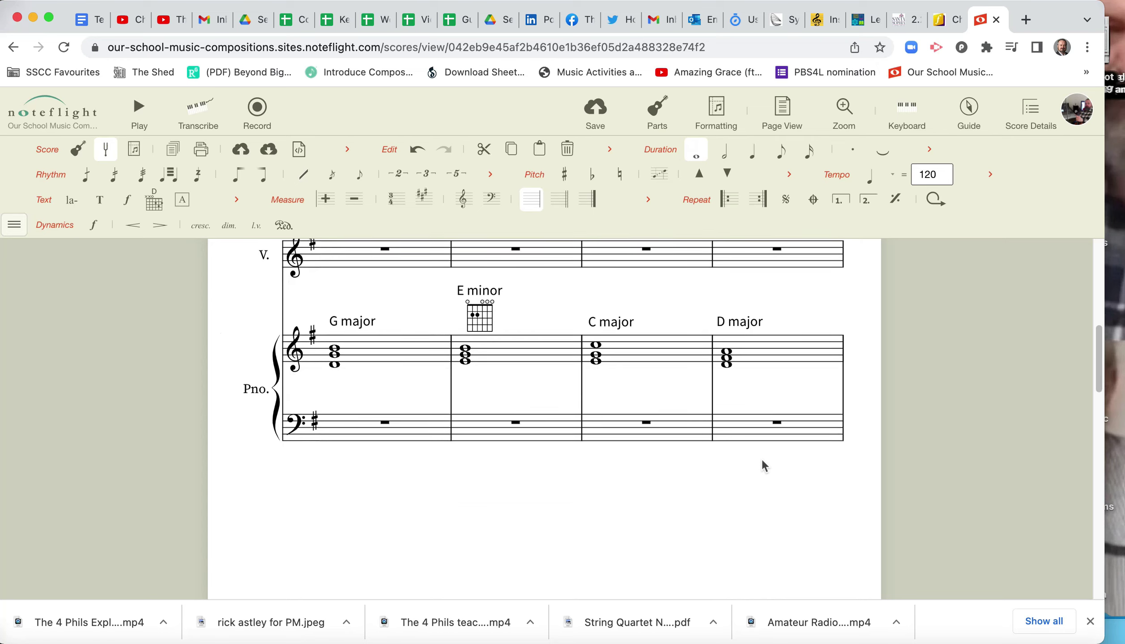
scroll(763, 465, "down", 5)
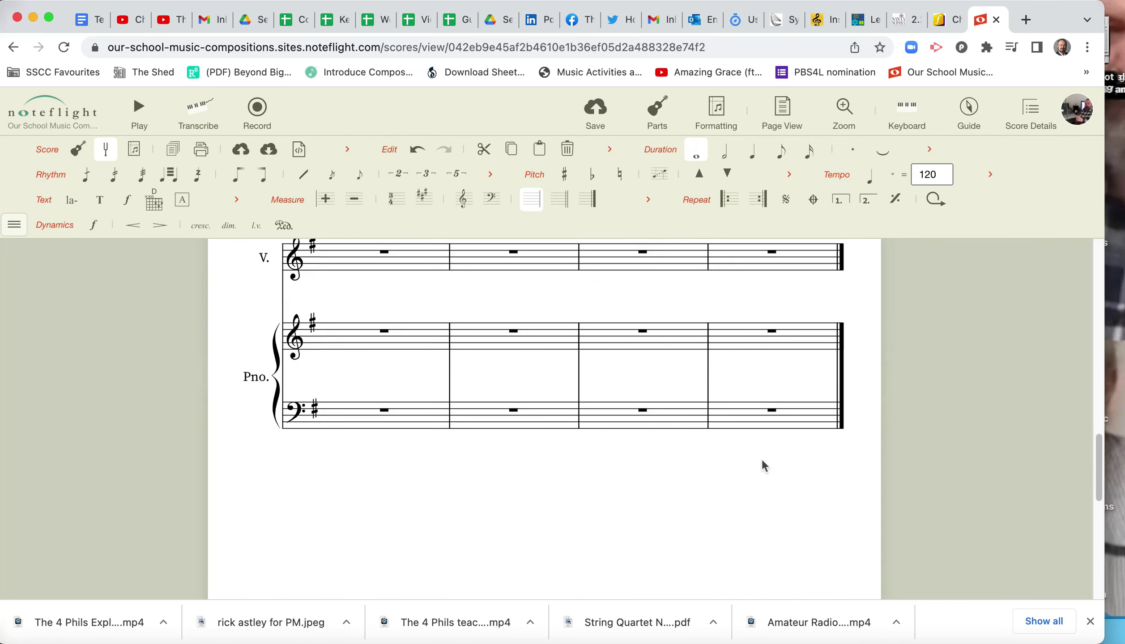
scroll(760, 464, "up", 3)
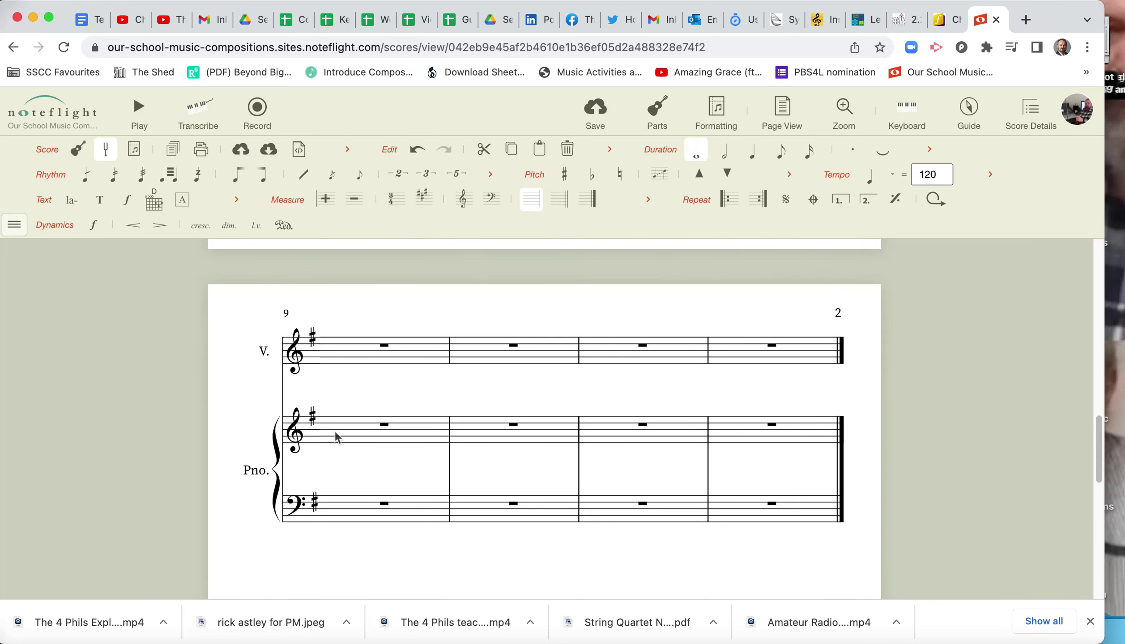
Step: Paste the first line's chords into bars 9–12 and look over the finished score
left_click(336, 437)
key("super+v")
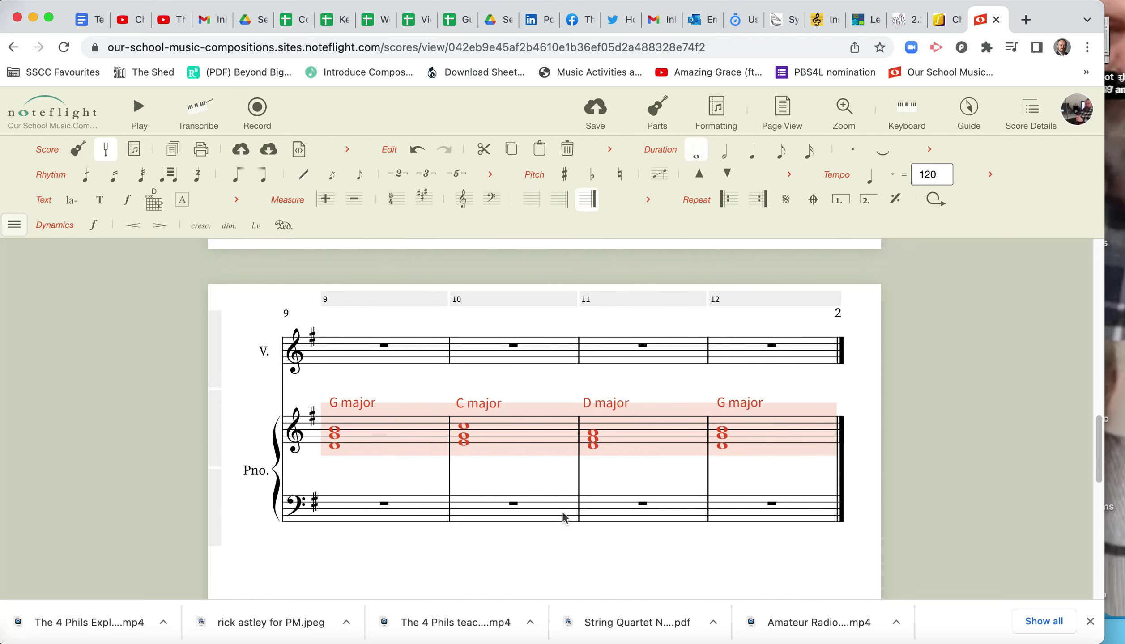
left_click(671, 553)
scroll(672, 554, "up", 5)
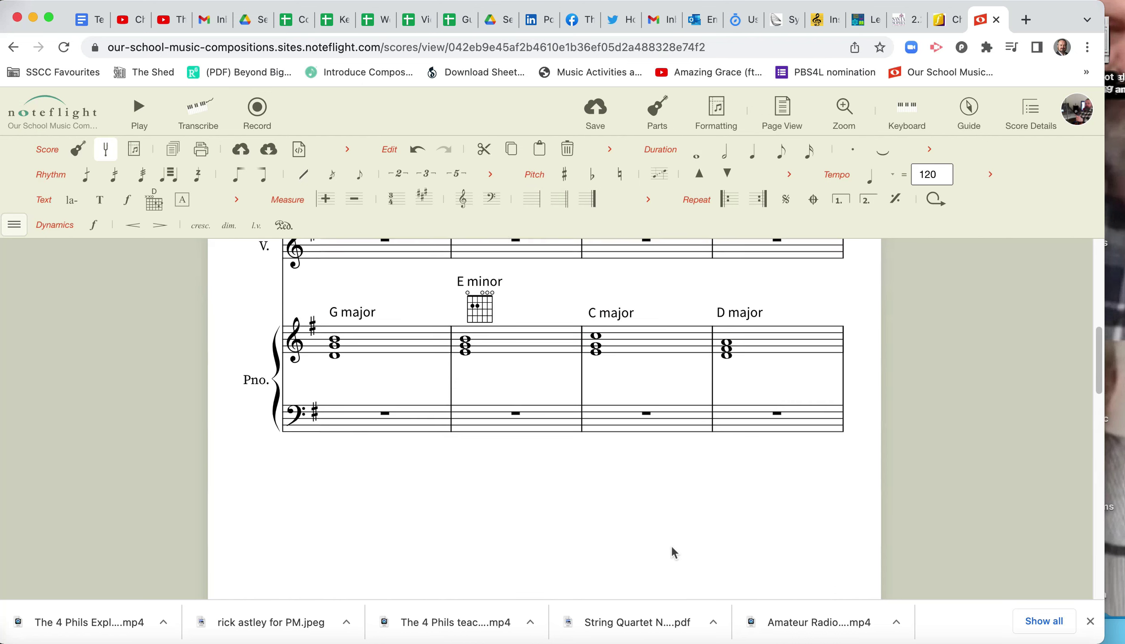
scroll(672, 554, "up", 10)
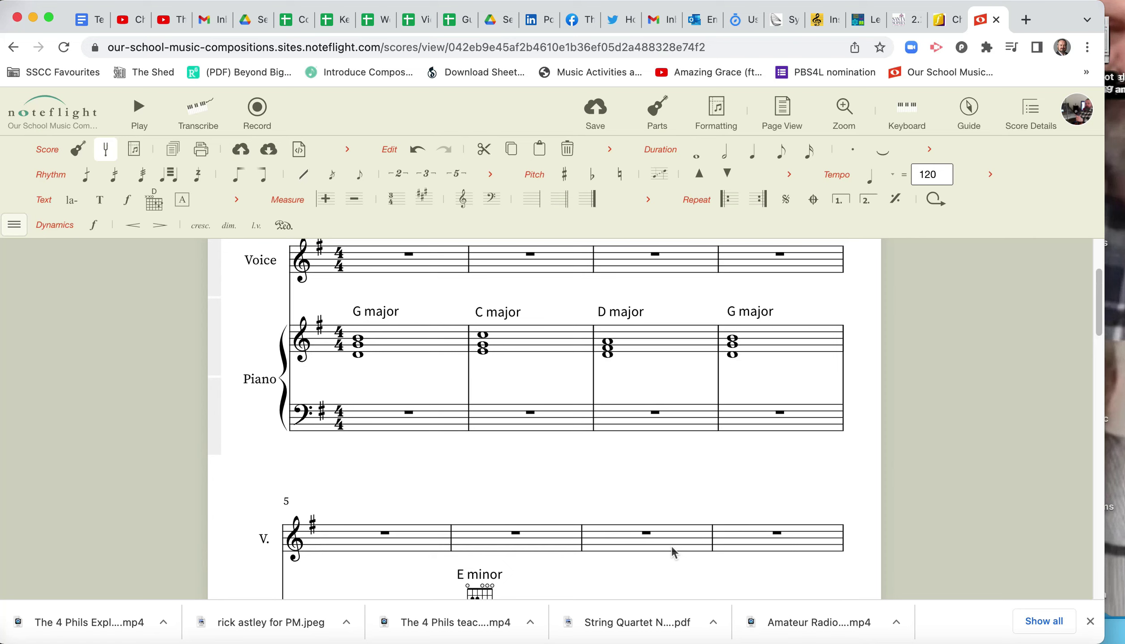
scroll(673, 554, "up", 7)
scroll(672, 554, "down", 7)
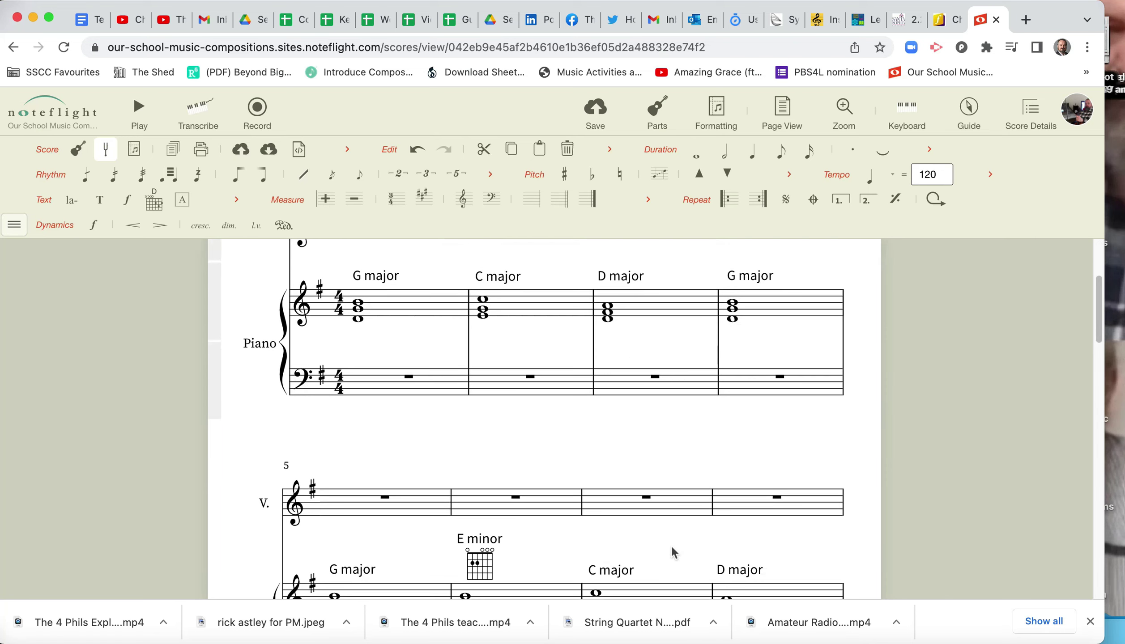
scroll(674, 553, "up", 2)
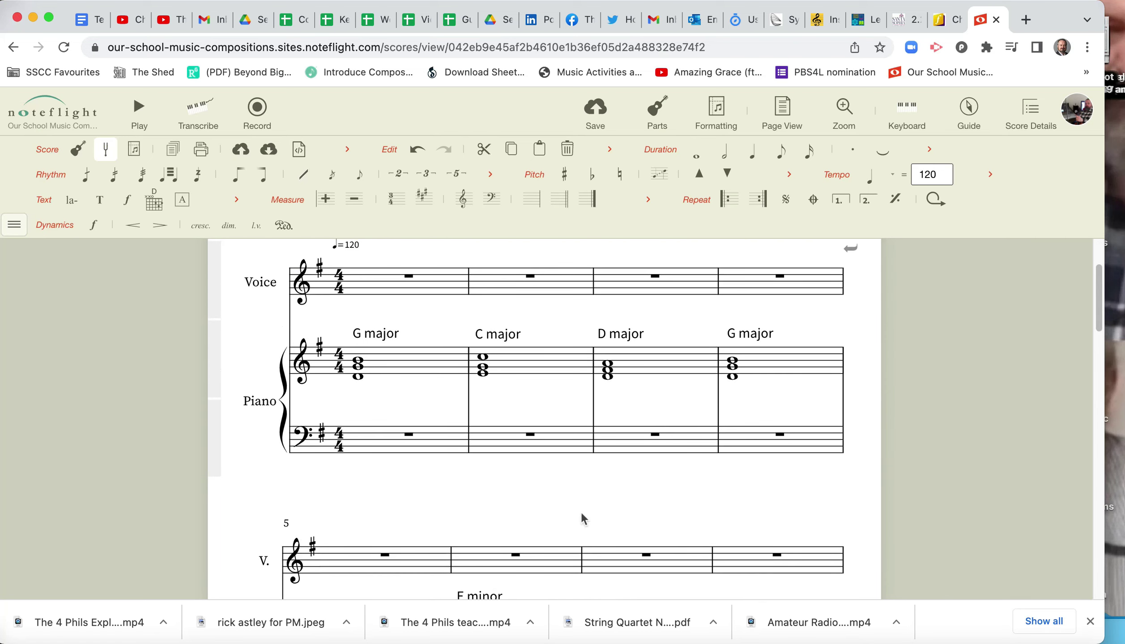
Step: Play the 12-bar progression from the first piano bar through to the end
left_click(351, 373)
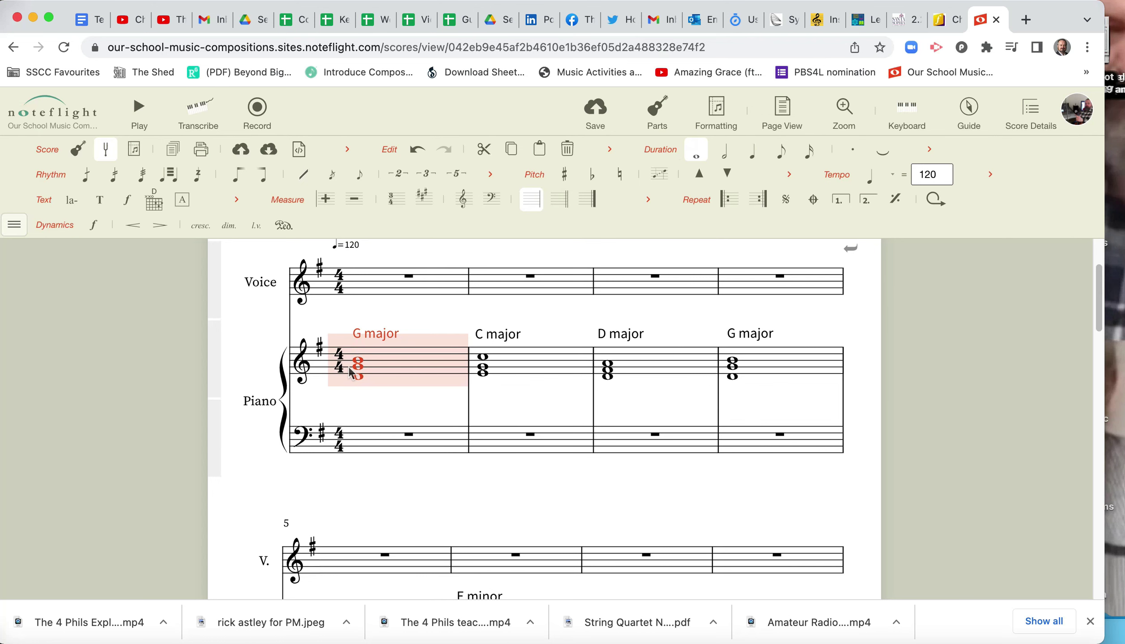
key("space")
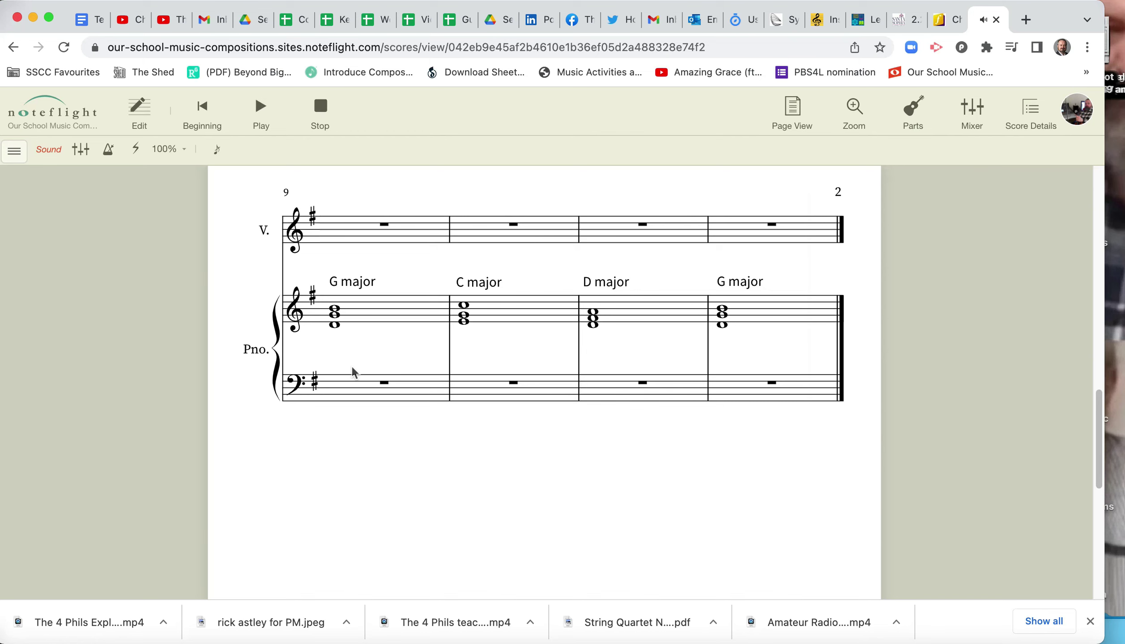
scroll(612, 457, "up", 5)
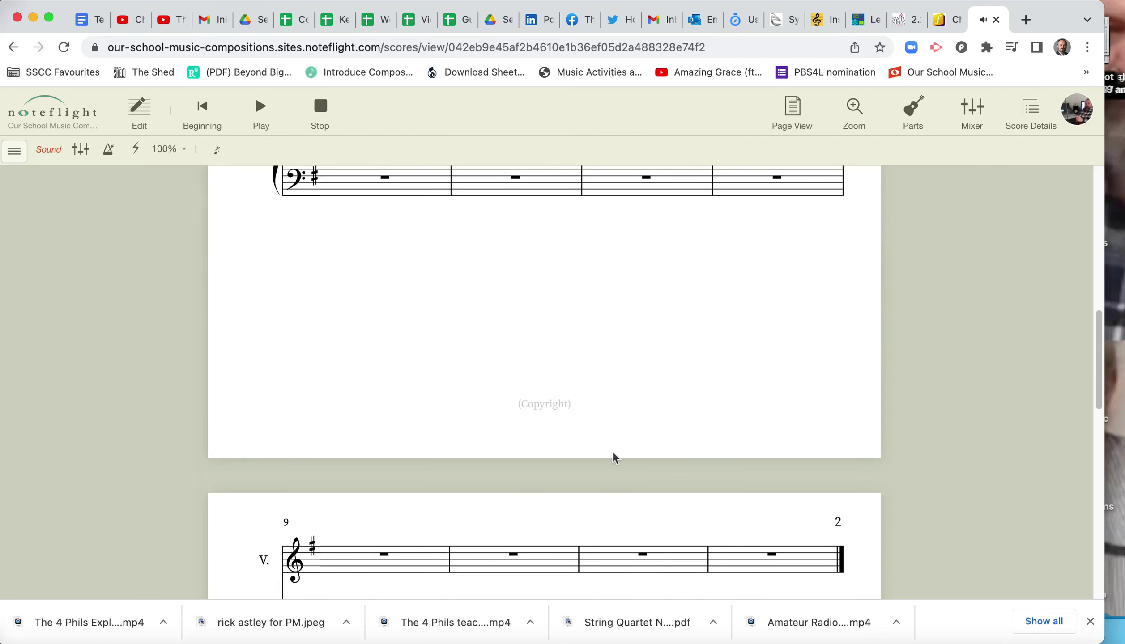
scroll(612, 457, "up", 6)
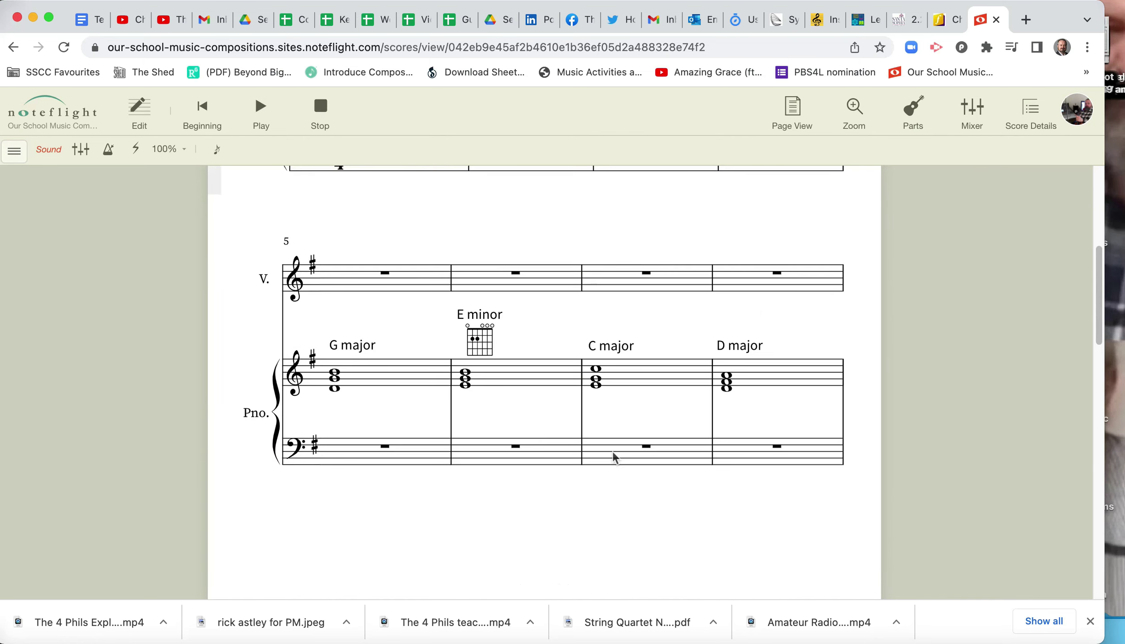
scroll(613, 457, "up", 7)
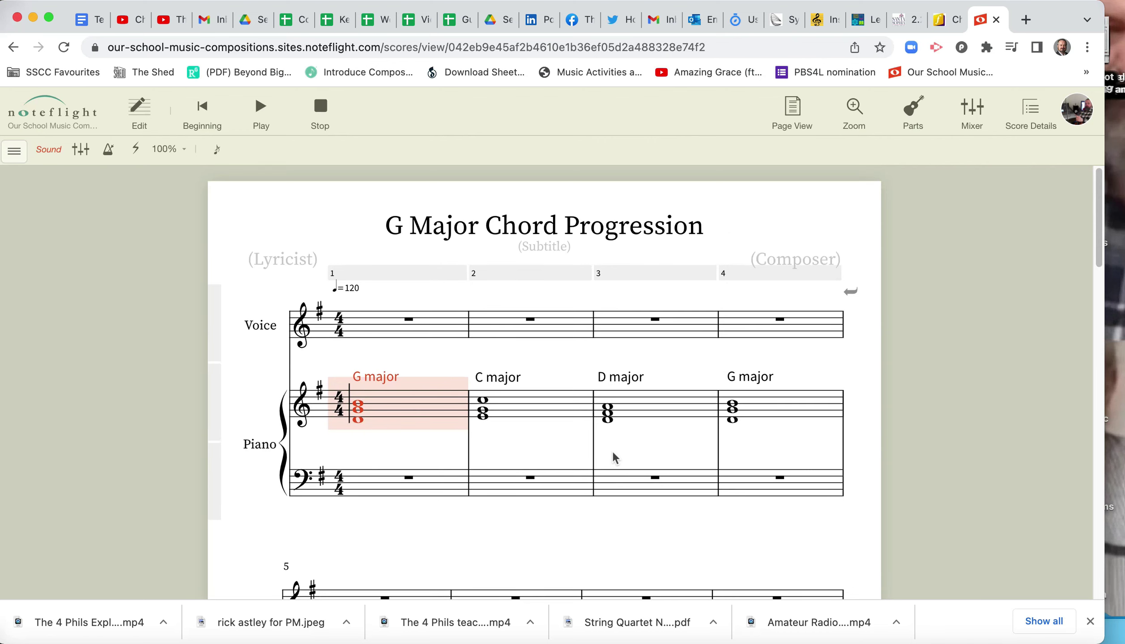